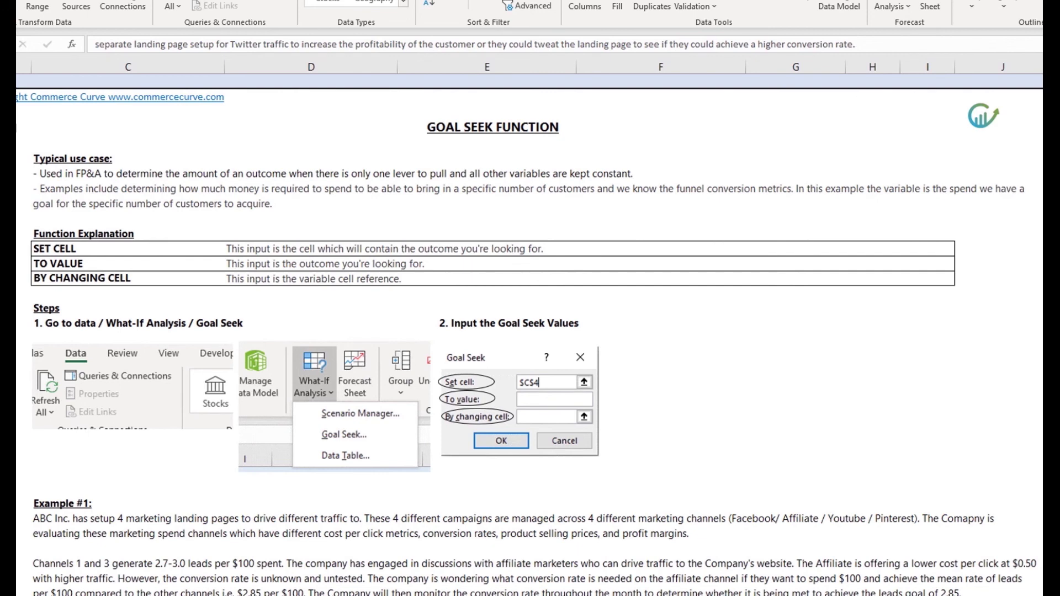
Review the Set Cell, To Value and By Changing Cell descriptions in the Function Explanation table.
{"action": "left_click", "coordinate": [128, 245]}
{"action": "mouse_move", "coordinate": [128, 248]}
{"action": "left_mouse_down"}
{"action": "mouse_move", "coordinate": [128, 312]}
{"action": "mouse_move", "coordinate": [128, 280]}
{"action": "left_mouse_up"}
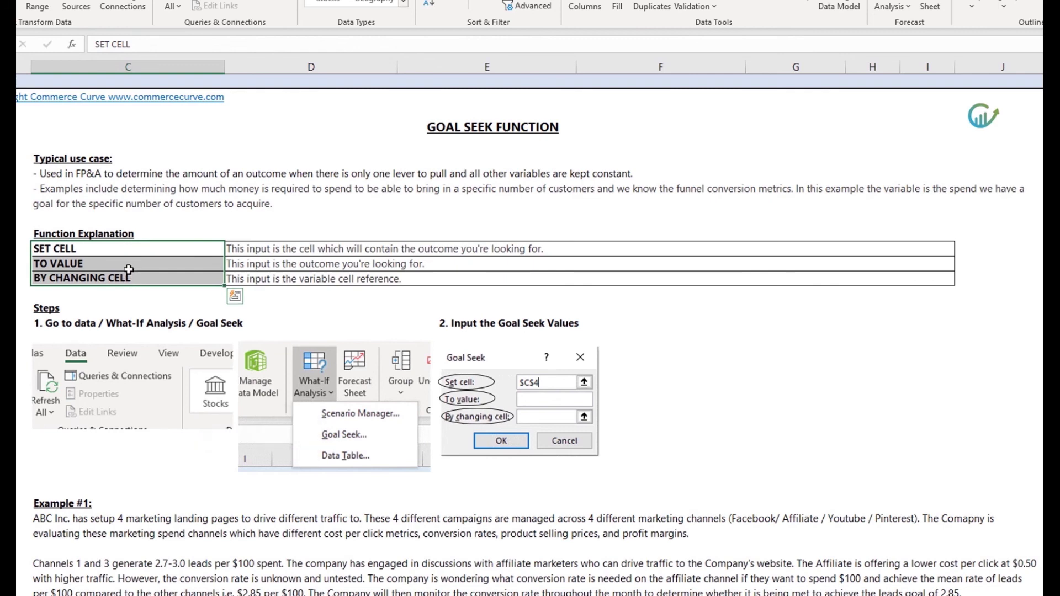
{"action": "left_click", "coordinate": [126, 249]}
{"action": "left_click", "coordinate": [315, 246]}
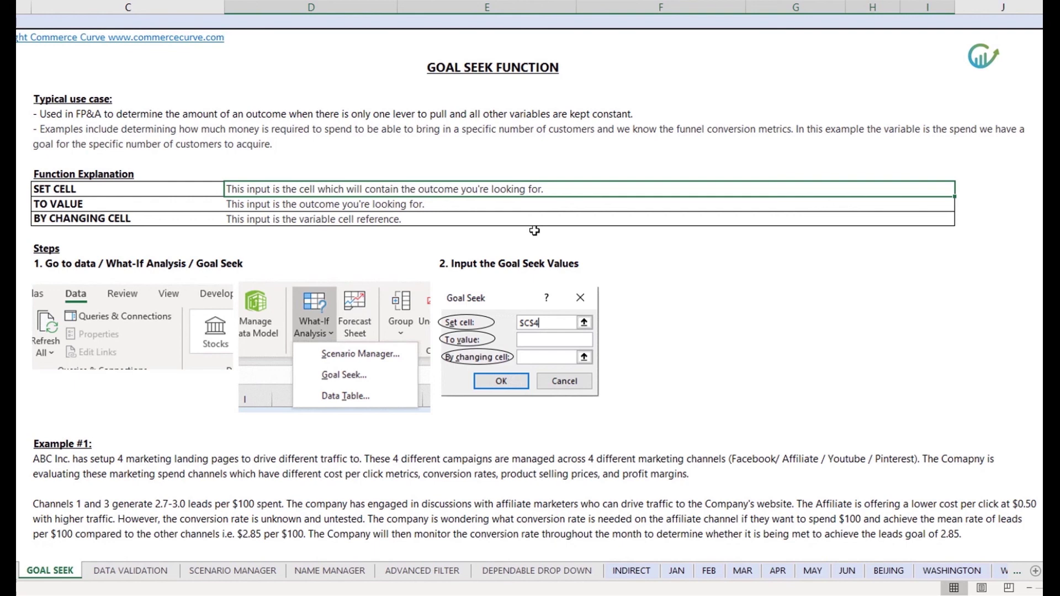
{"action": "left_click", "coordinate": [163, 203]}
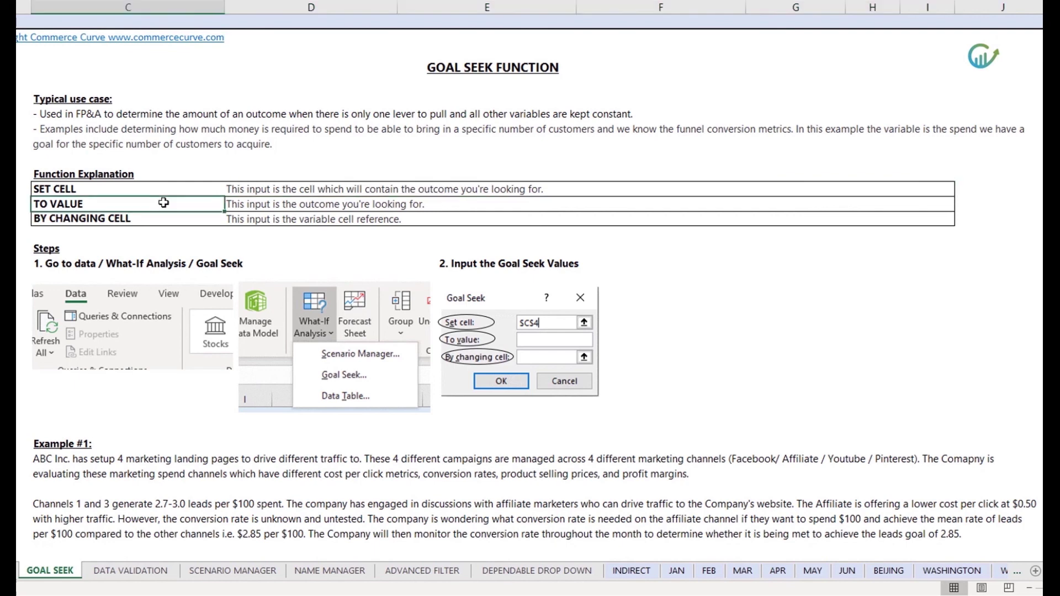
{"action": "left_click", "coordinate": [261, 204]}
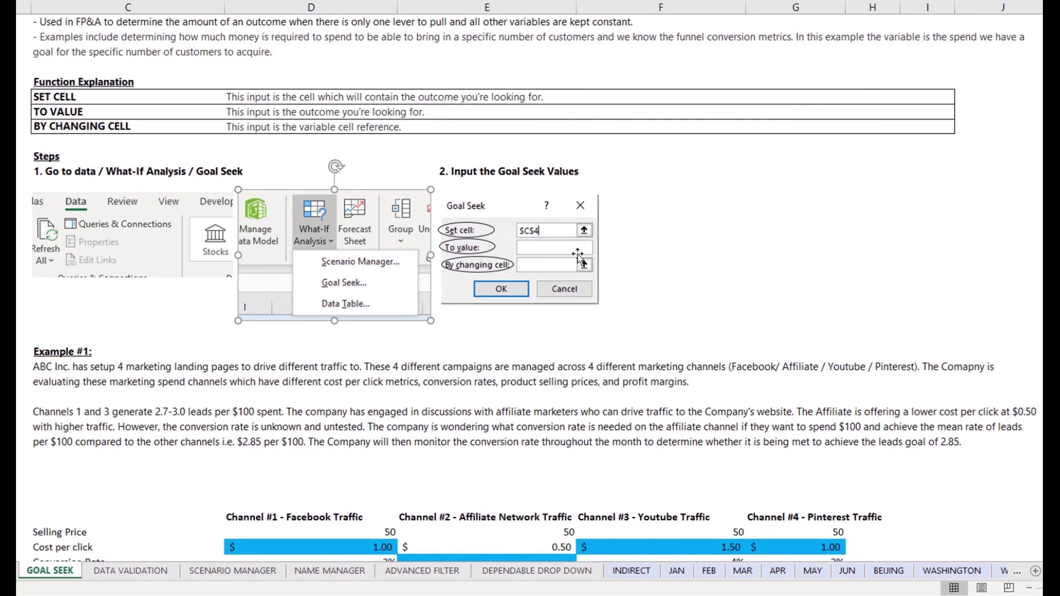
Read the Example #1 scenario paragraphs about the four marketing channels and the affiliate offer.
{"action": "scroll", "coordinate": [574, 265], "scroll_direction": "down", "scroll_amount": 3}
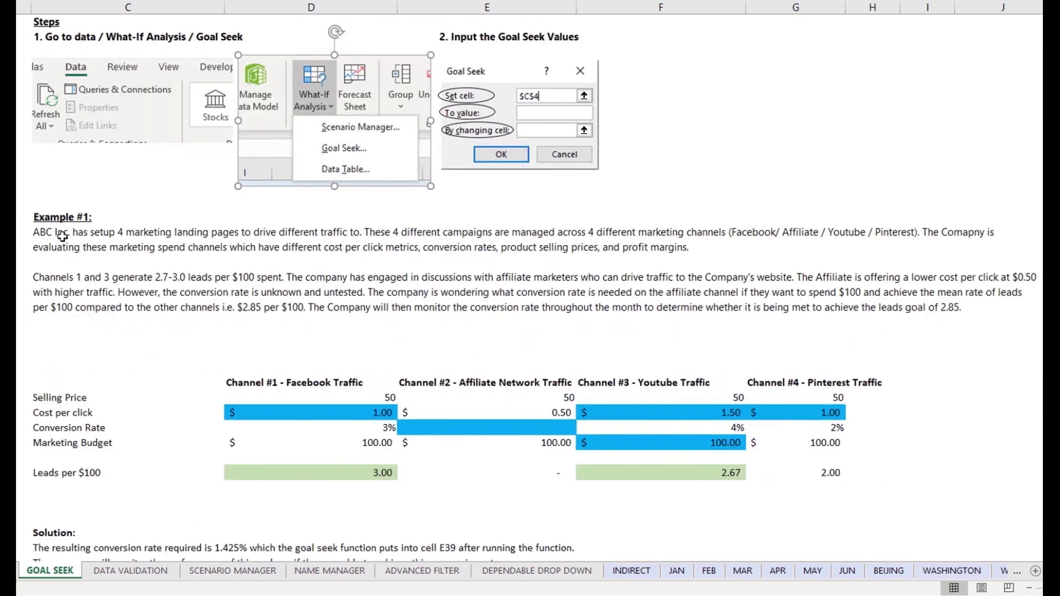
{"action": "left_click", "coordinate": [63, 236]}
{"action": "scroll", "coordinate": [77, 253], "scroll_direction": "down", "scroll_amount": 1}
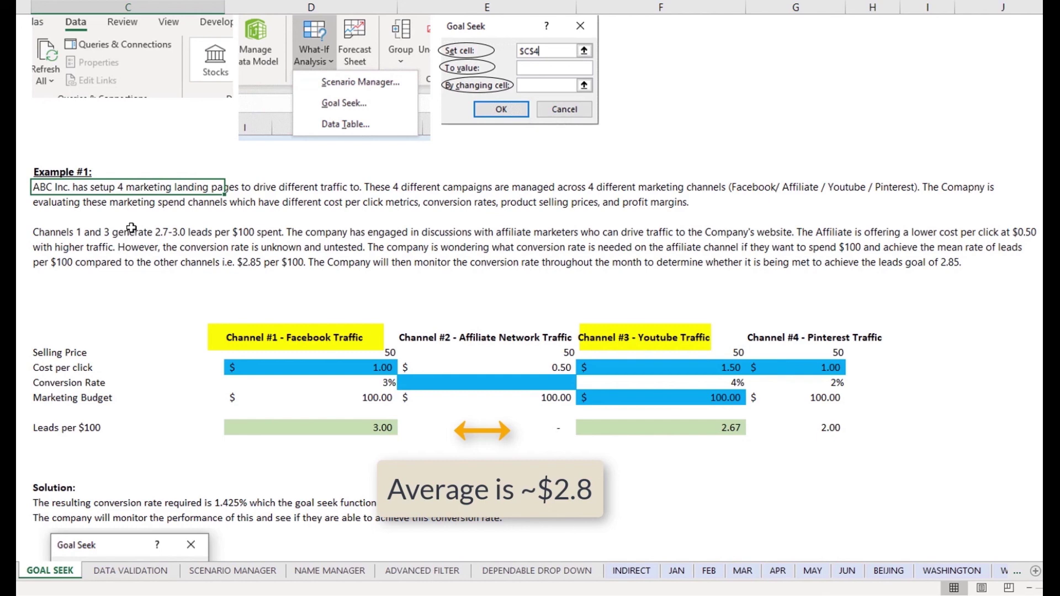
{"action": "left_click", "coordinate": [131, 228]}
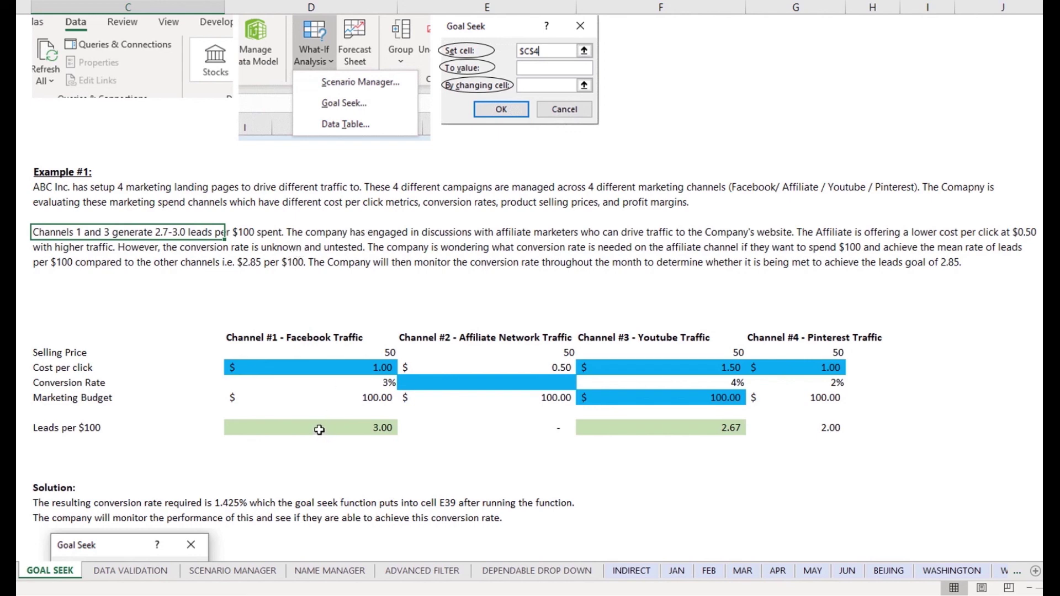
Compare the Leads per $100 of the Facebook and Youtube channels and select both cells together to check their average.
{"action": "left_click", "coordinate": [319, 429]}
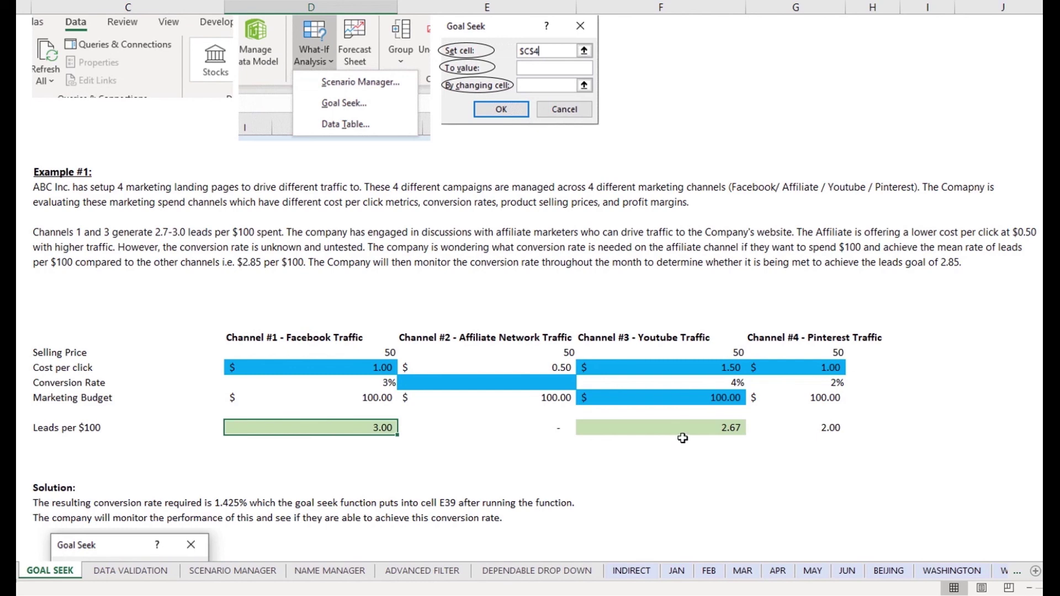
{"action": "left_click", "coordinate": [682, 429]}
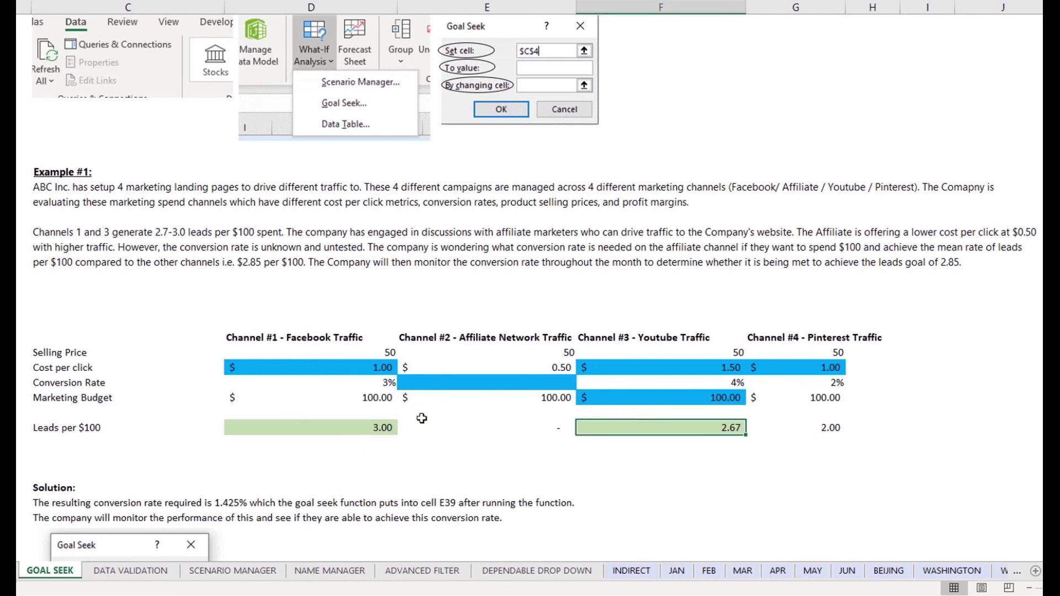
{"action": "left_click", "coordinate": [345, 429]}
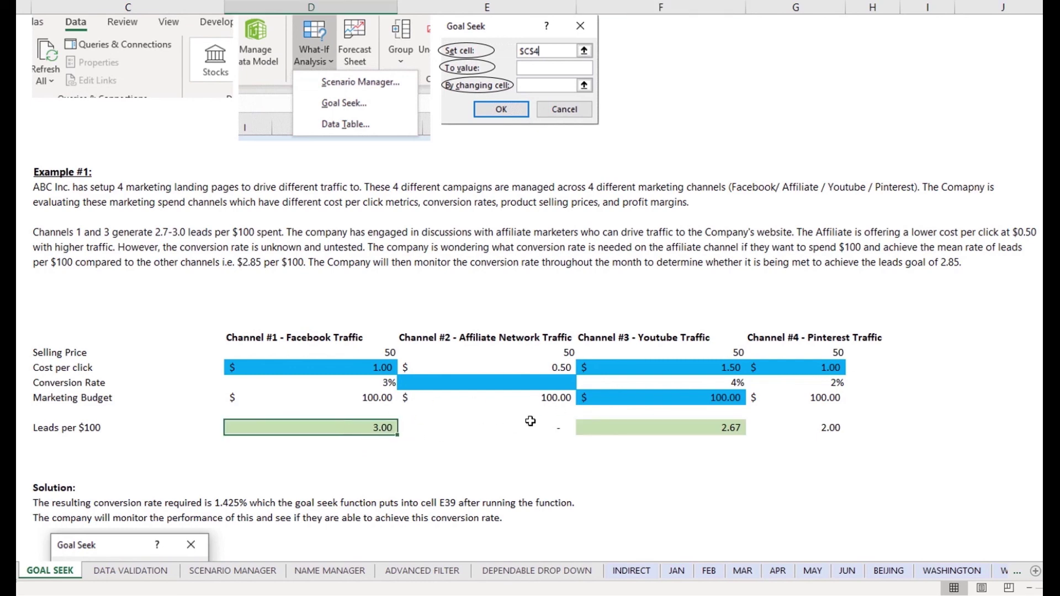
{"action": "left_click", "coordinate": [630, 423]}
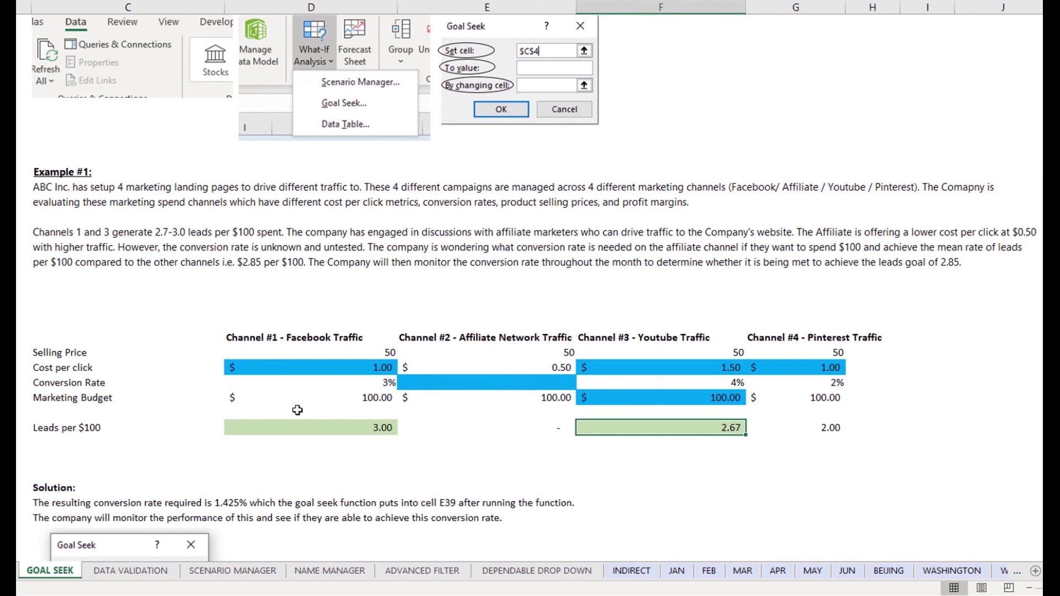
{"action": "left_click", "coordinate": [289, 428]}
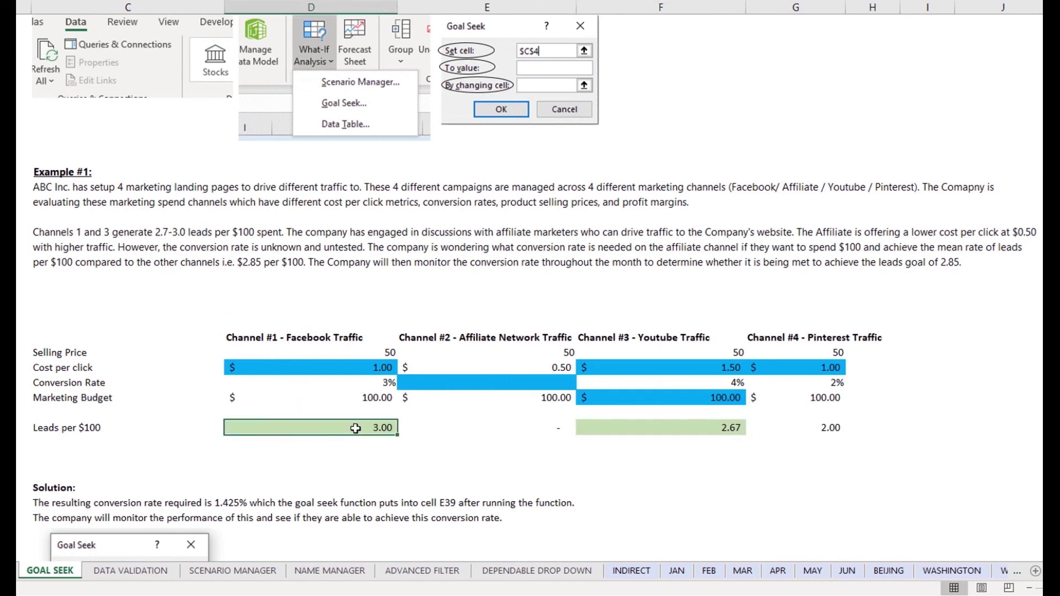
{"action": "left_click", "coordinate": [646, 426], "text": "ctrl"}
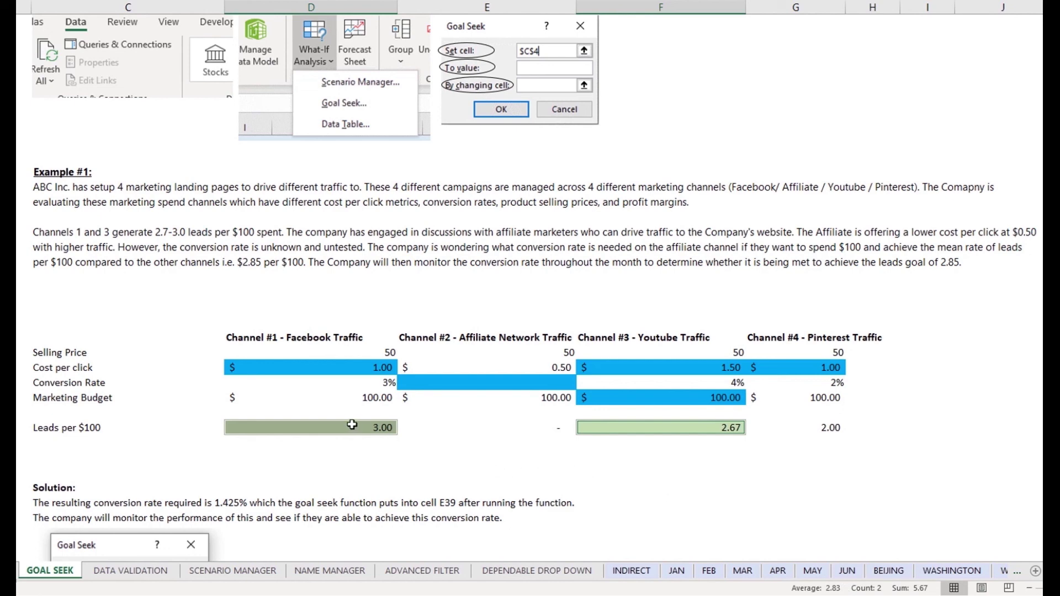
{"action": "left_click", "coordinate": [340, 430]}
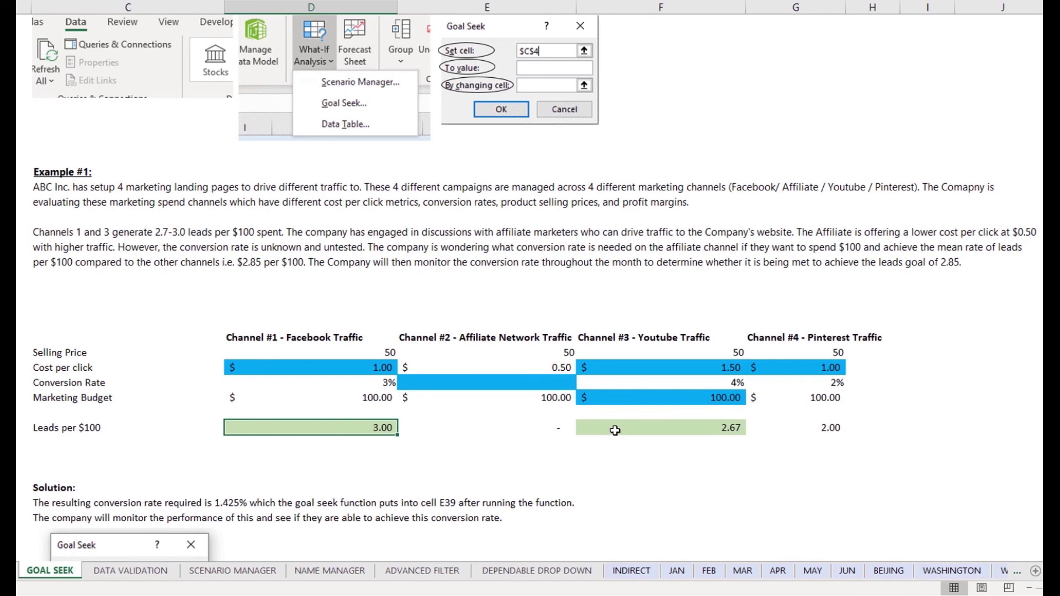
{"action": "left_click", "coordinate": [615, 430]}
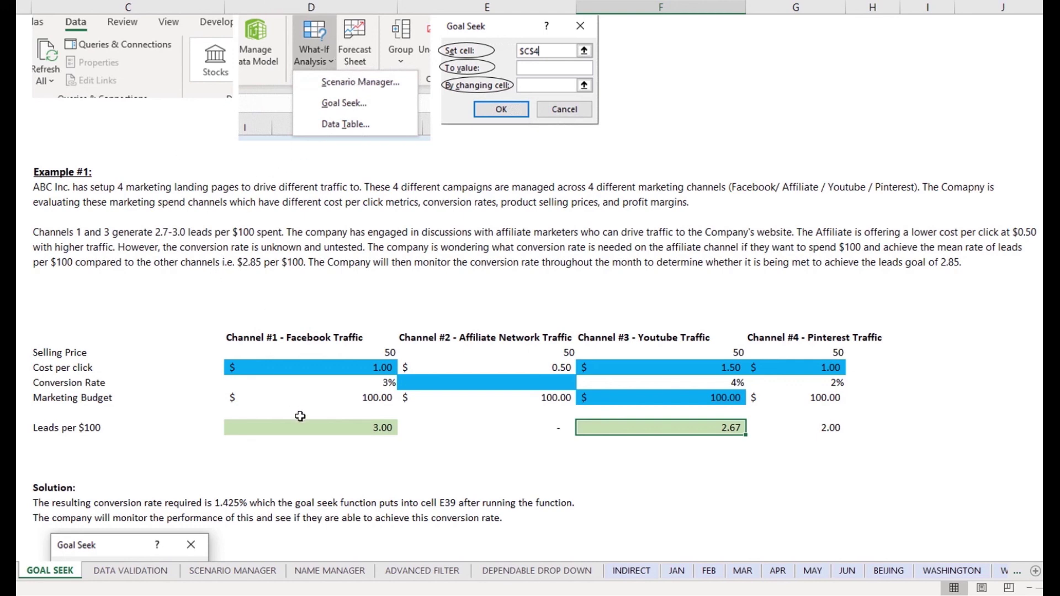
{"action": "left_click", "coordinate": [302, 426], "text": "ctrl"}
Examine the example's lead target and the channel table's selling price, cost per click, conversion rate and marketing budget inputs.
{"action": "left_click", "coordinate": [298, 276]}
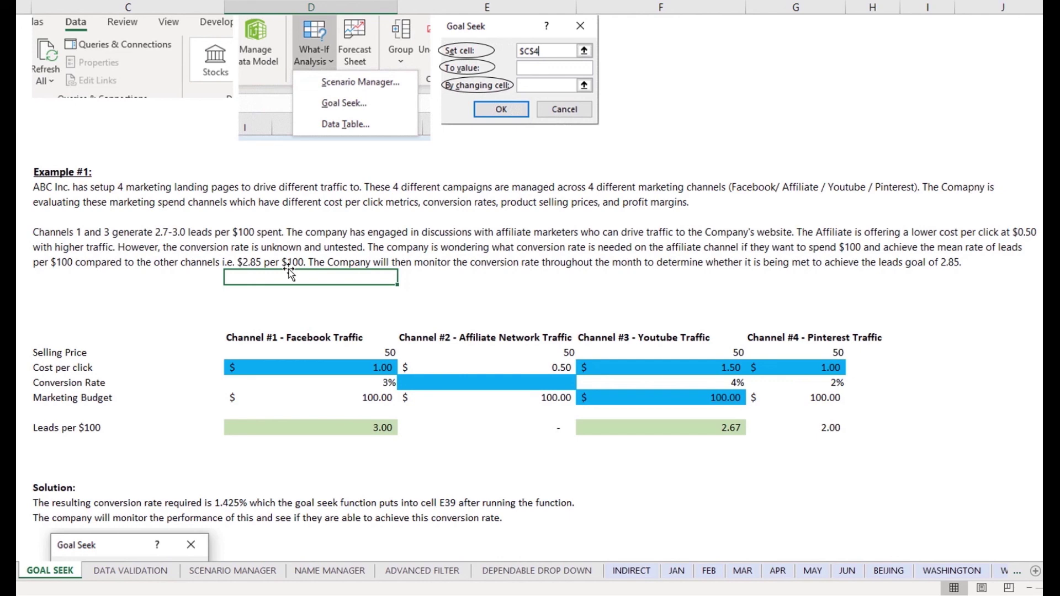
{"action": "left_click", "coordinate": [333, 262]}
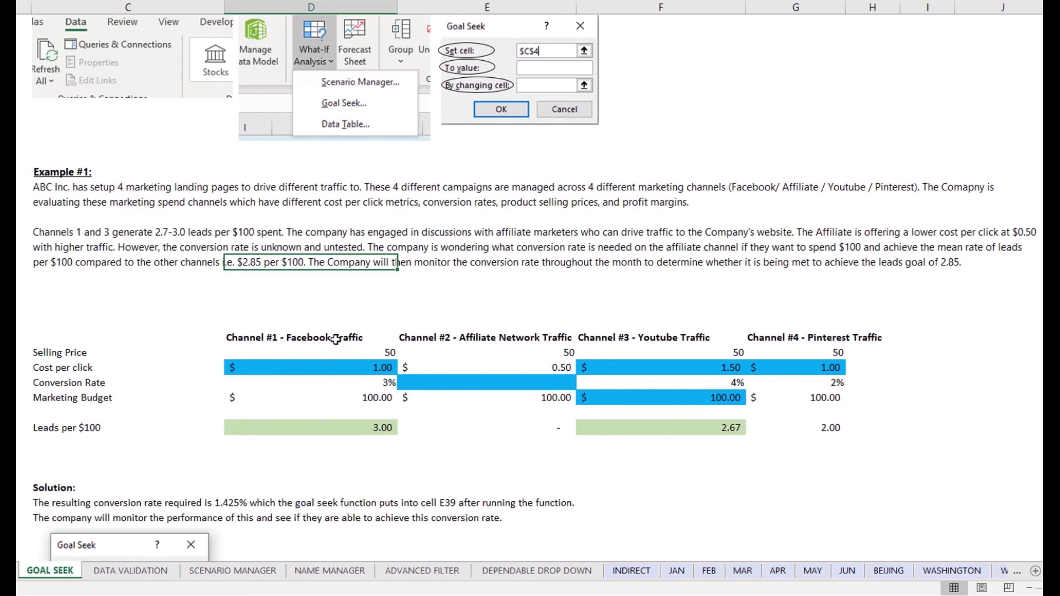
{"action": "left_click_drag", "start_coordinate": [336, 341], "coordinate": [353, 428]}
{"action": "left_click_drag", "start_coordinate": [504, 341], "coordinate": [558, 426]}
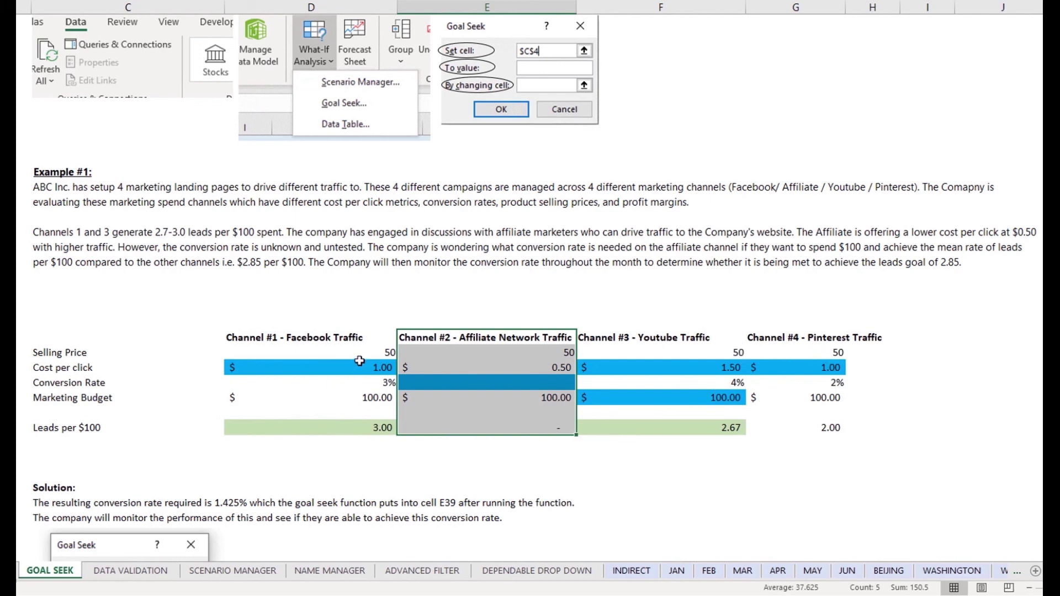
{"action": "left_click_drag", "start_coordinate": [358, 352], "coordinate": [787, 355]}
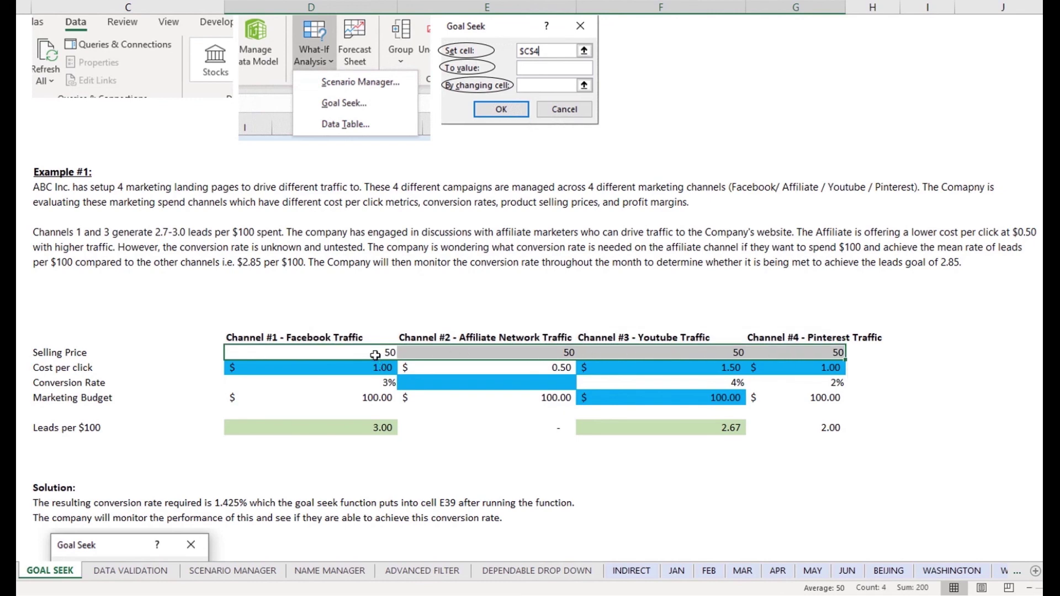
{"action": "left_click", "coordinate": [255, 365]}
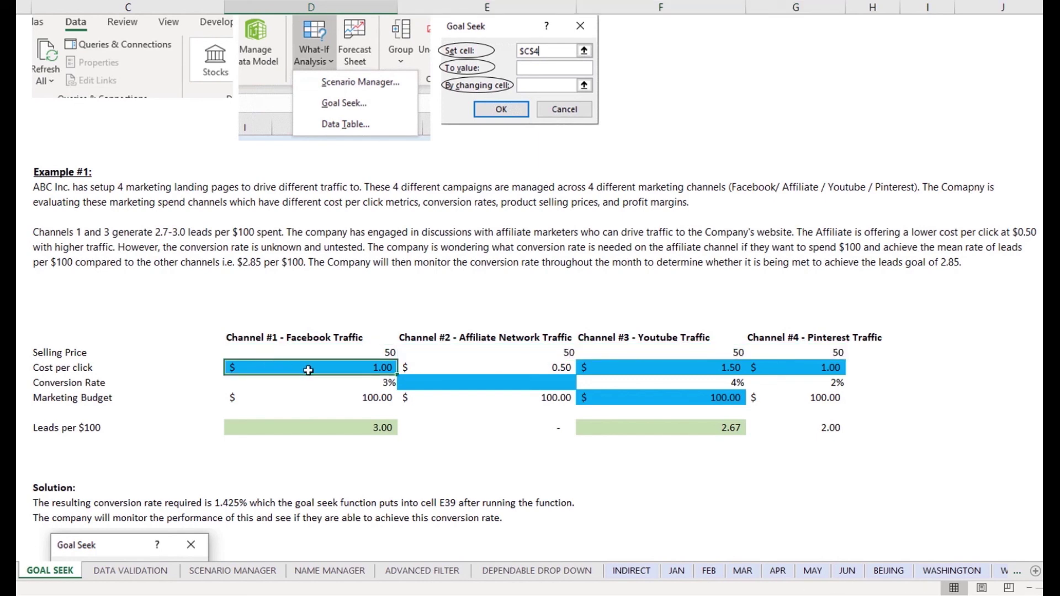
{"action": "left_click", "coordinate": [388, 386]}
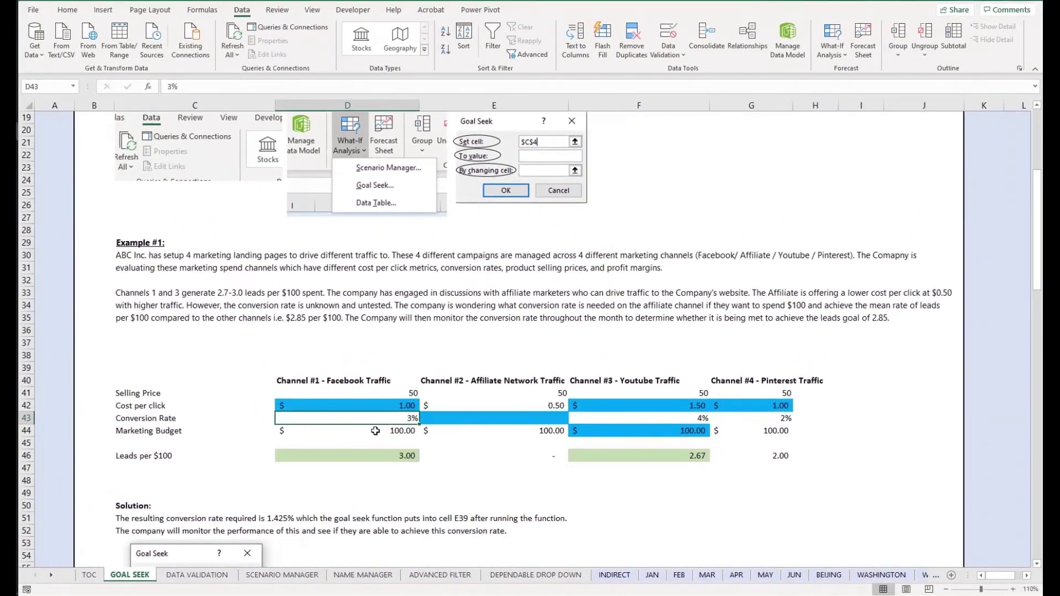
{"action": "left_click", "coordinate": [374, 430]}
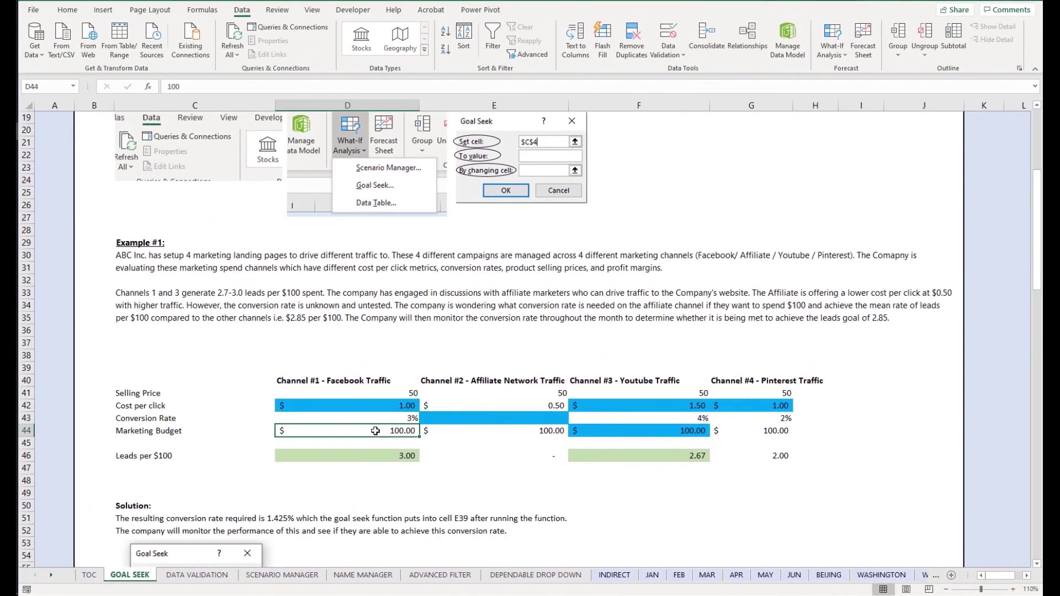
Run Goal Seek to set the affiliate channel's Leads per $100 (E46) to 2.85 by changing its conversion rate (E43), and keep the solution.
{"action": "left_click", "coordinate": [494, 418]}
{"action": "left_click", "coordinate": [831, 39]}
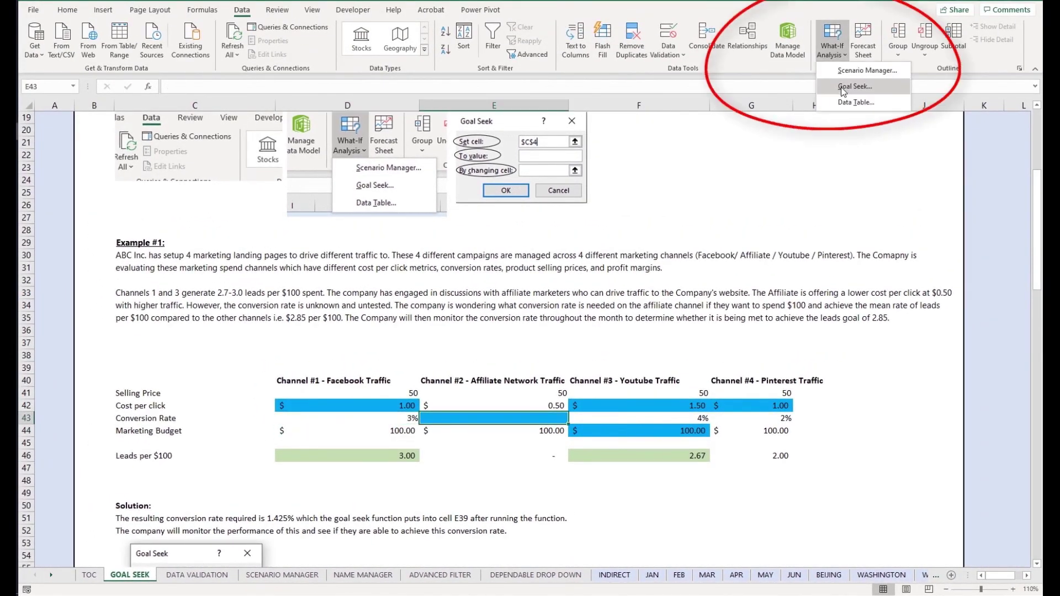
{"action": "left_click", "coordinate": [843, 87]}
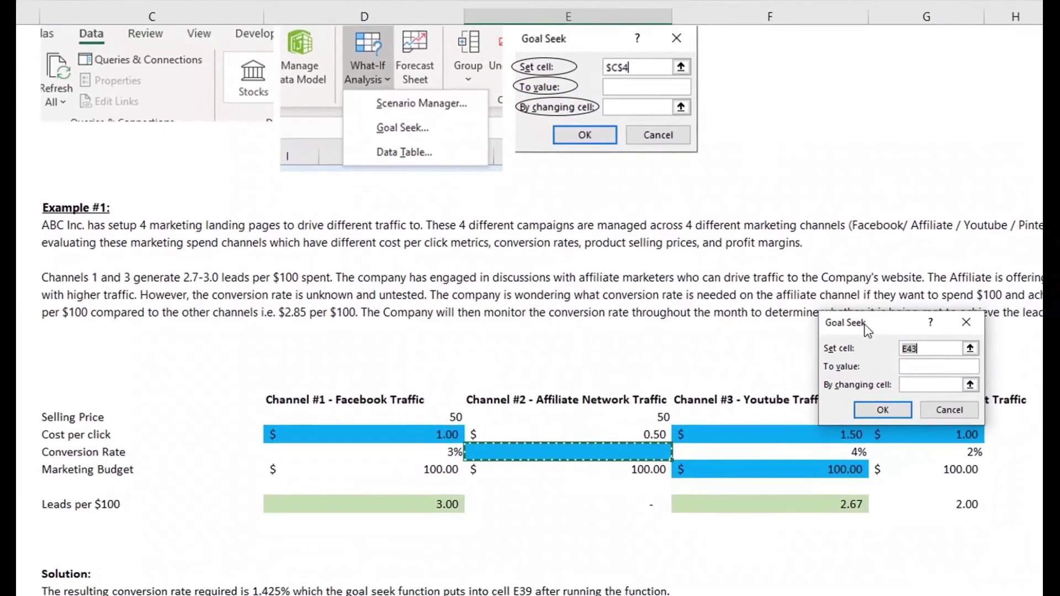
{"action": "left_click_drag", "start_coordinate": [814, 328], "coordinate": [783, 333]}
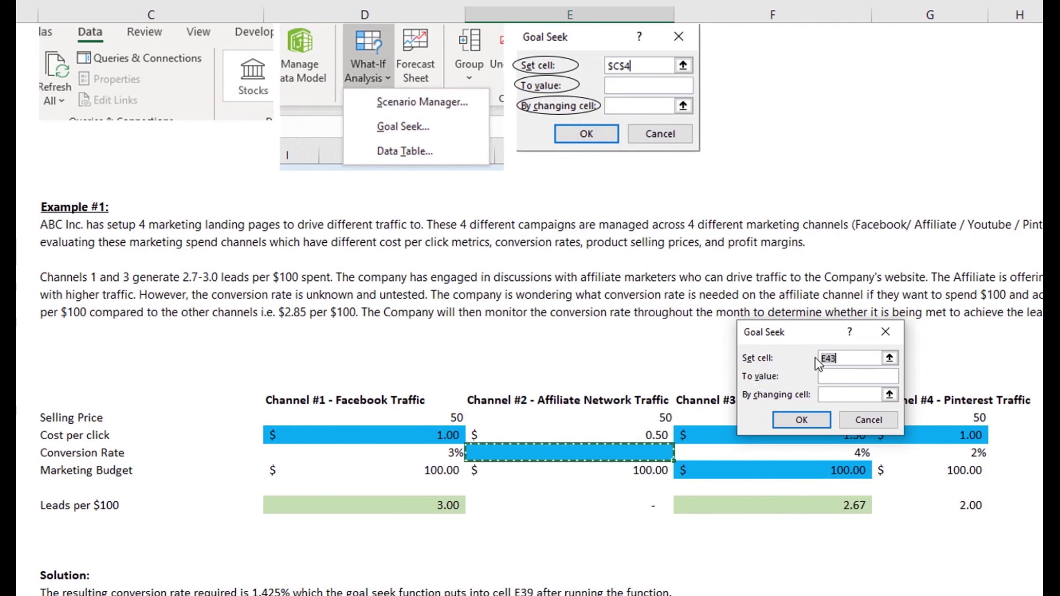
{"action": "left_click", "coordinate": [828, 377]}
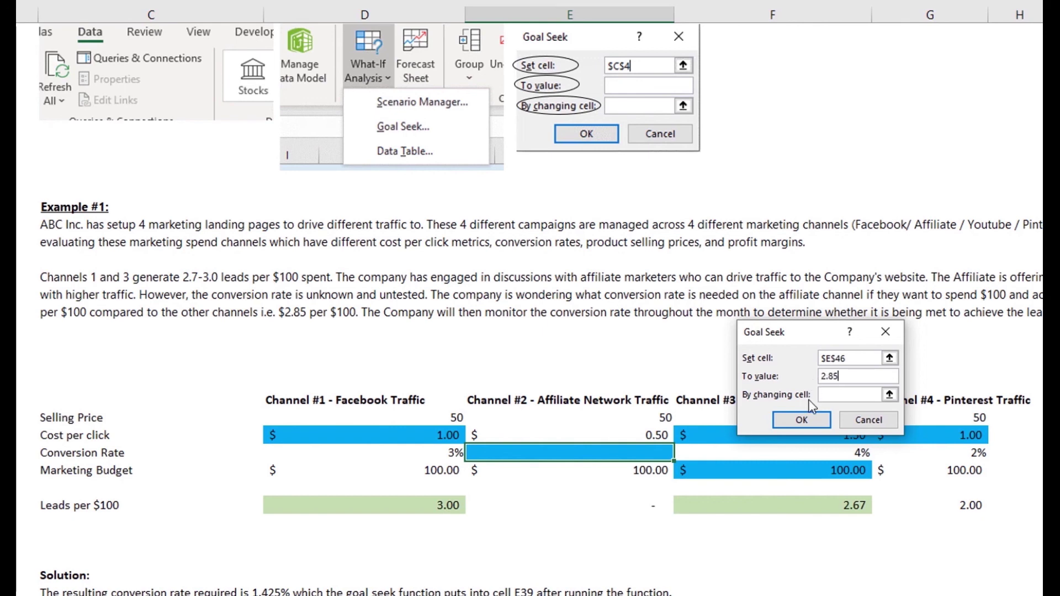
{"action": "left_click", "coordinate": [538, 453]}
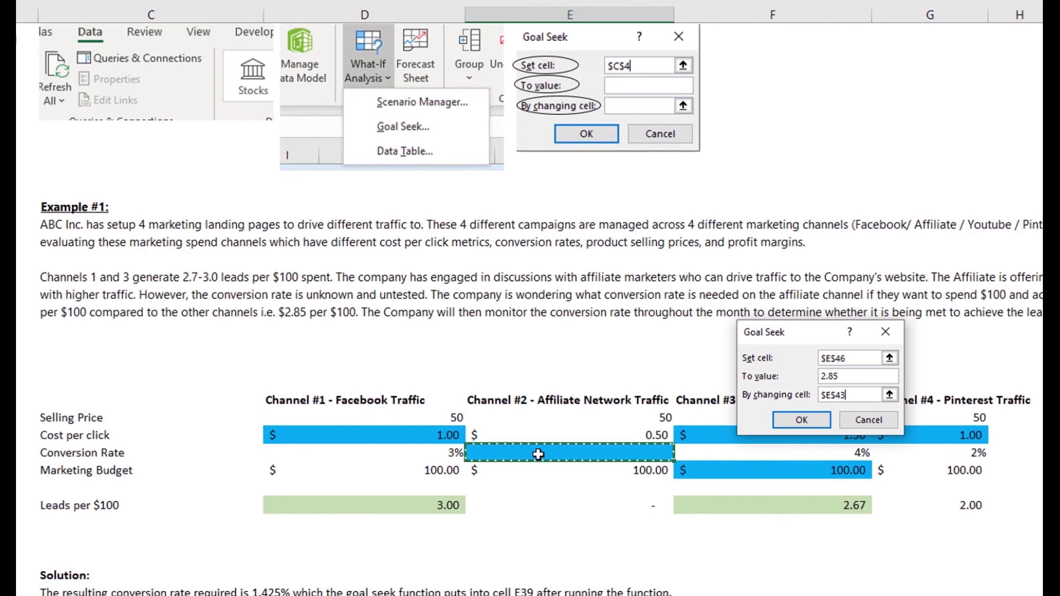
{"action": "left_click", "coordinate": [791, 419]}
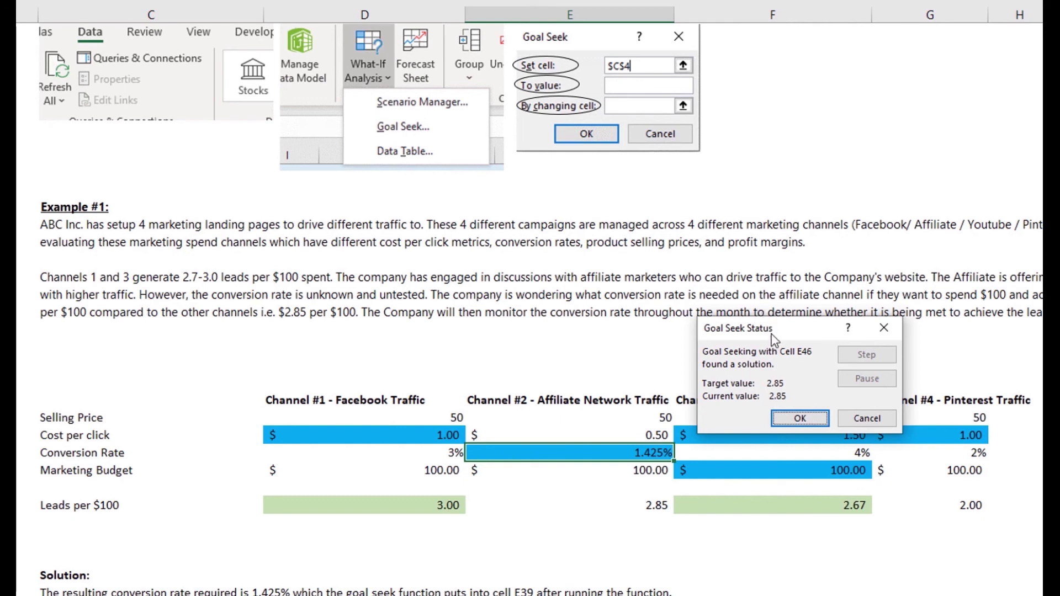
{"action": "left_click", "coordinate": [786, 420]}
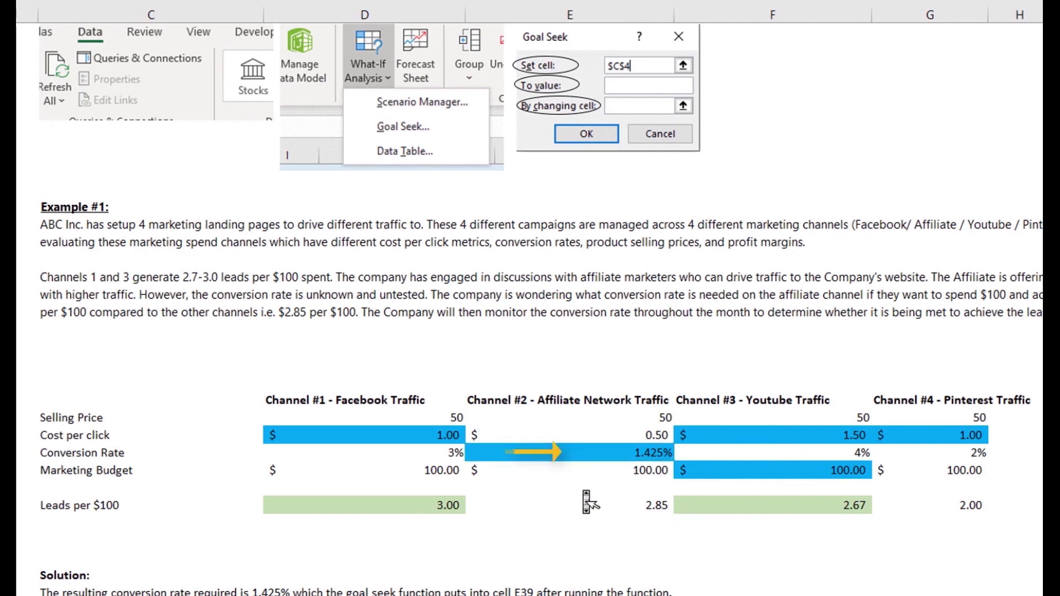
Inspect the affiliate channel's Leads per $100 formula without changing it, and return to its conversion rate cell.
{"action": "left_click", "coordinate": [583, 505]}
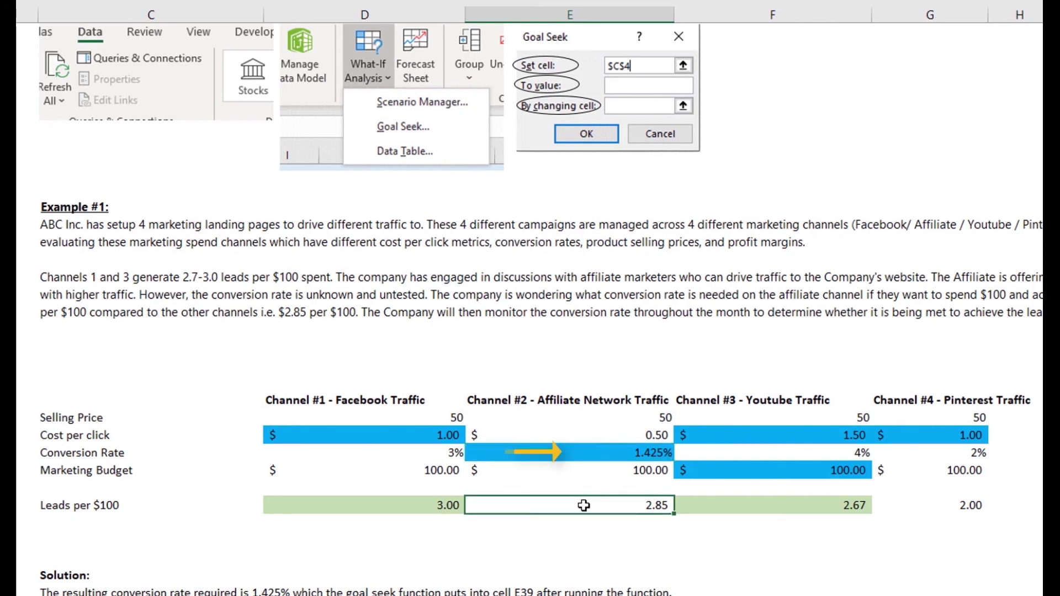
{"action": "double_click", "coordinate": [583, 505]}
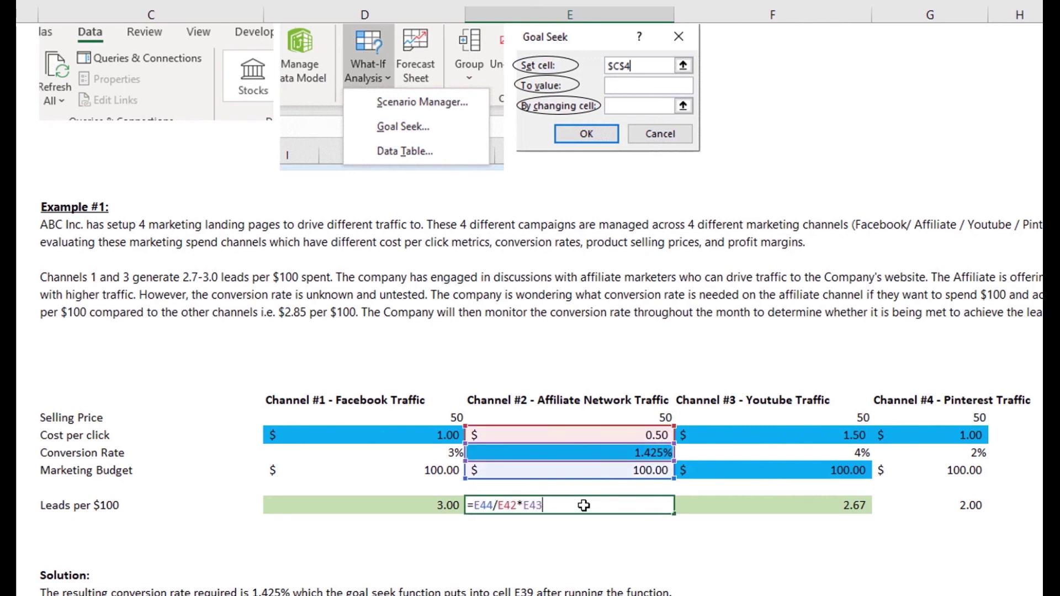
{"action": "key", "text": "Escape"}
{"action": "key", "text": "Up"}
{"action": "key", "text": "Up"}
{"action": "key", "text": "Up"}
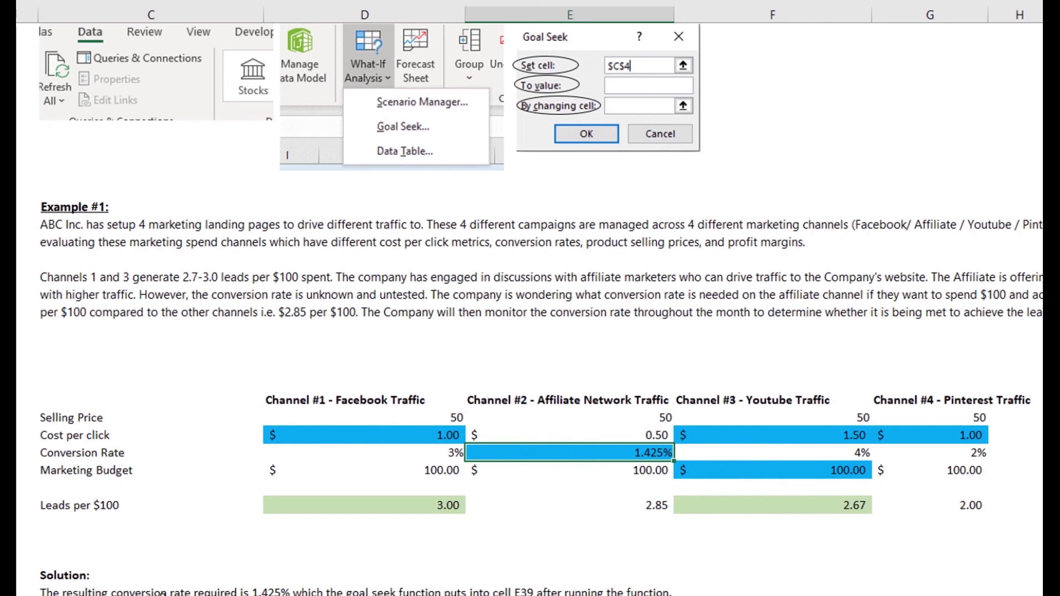
Review the written Solution against the affiliate channel's Leads per $100 and conversion rate cells.
{"action": "scroll", "coordinate": [161, 594], "scroll_direction": "down", "scroll_amount": 3}
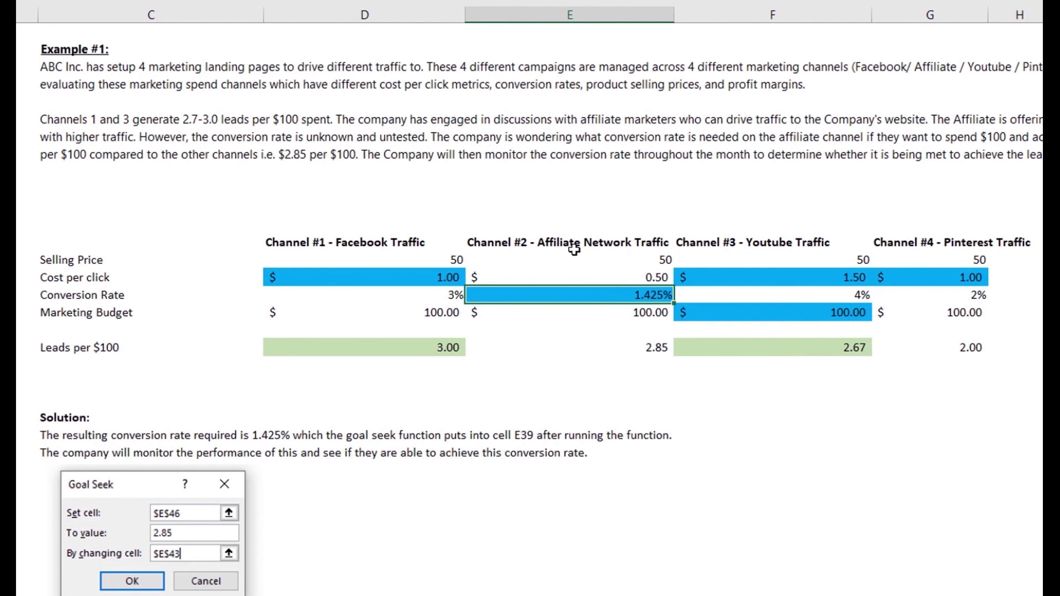
{"action": "left_click", "coordinate": [539, 348]}
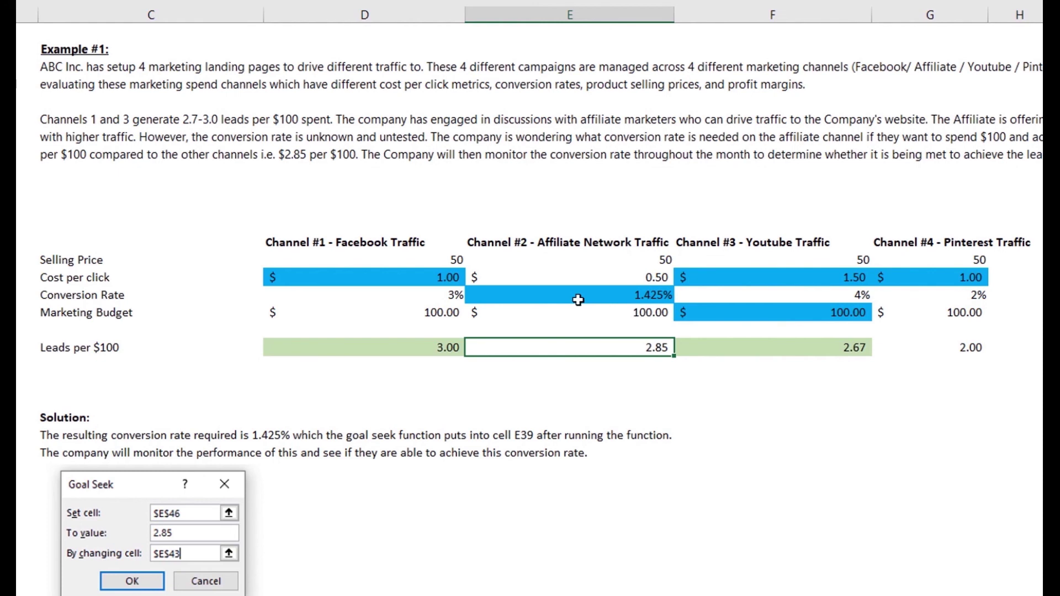
{"action": "left_click", "coordinate": [578, 299]}
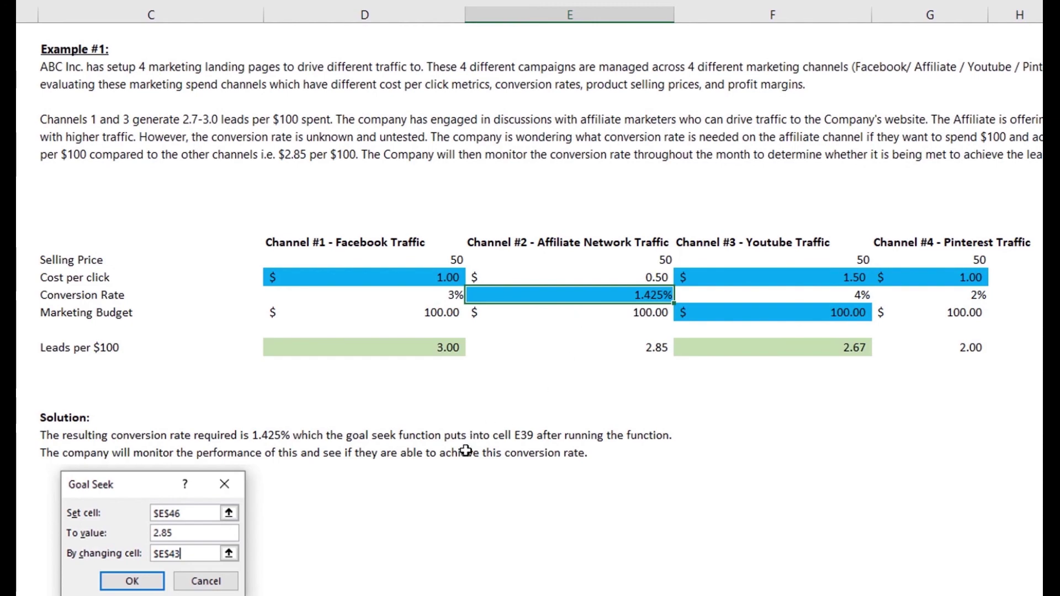
Read Example #2's question about the Pinterest cost per click limit and check it against the channel table.
{"action": "scroll", "coordinate": [463, 448], "scroll_direction": "down", "scroll_amount": 3}
{"action": "scroll", "coordinate": [462, 449], "scroll_direction": "down", "scroll_amount": 3}
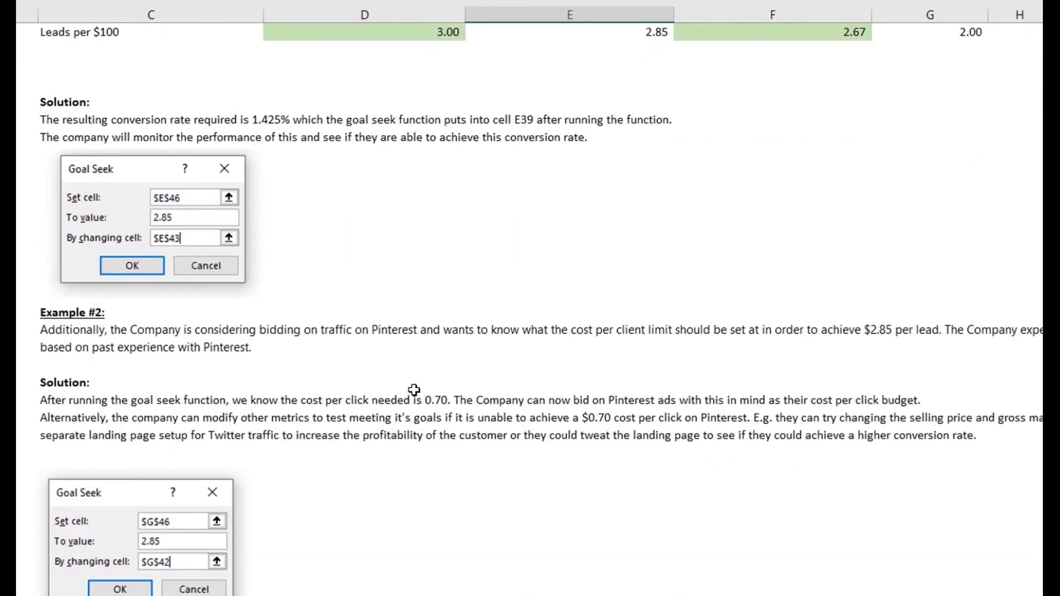
{"action": "left_click", "coordinate": [148, 312]}
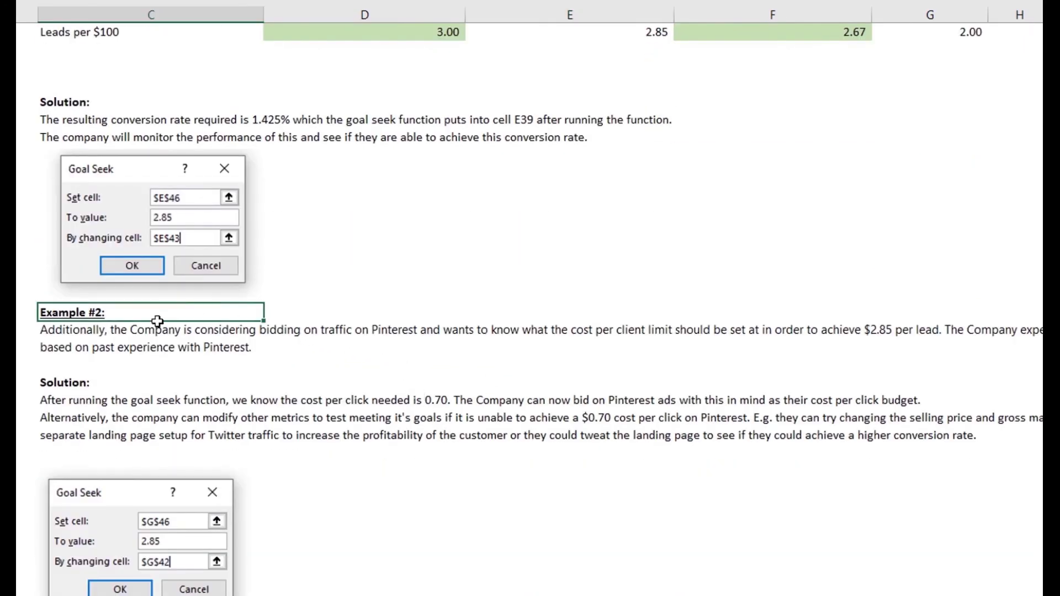
{"action": "scroll", "coordinate": [155, 325], "scroll_direction": "down", "scroll_amount": 2}
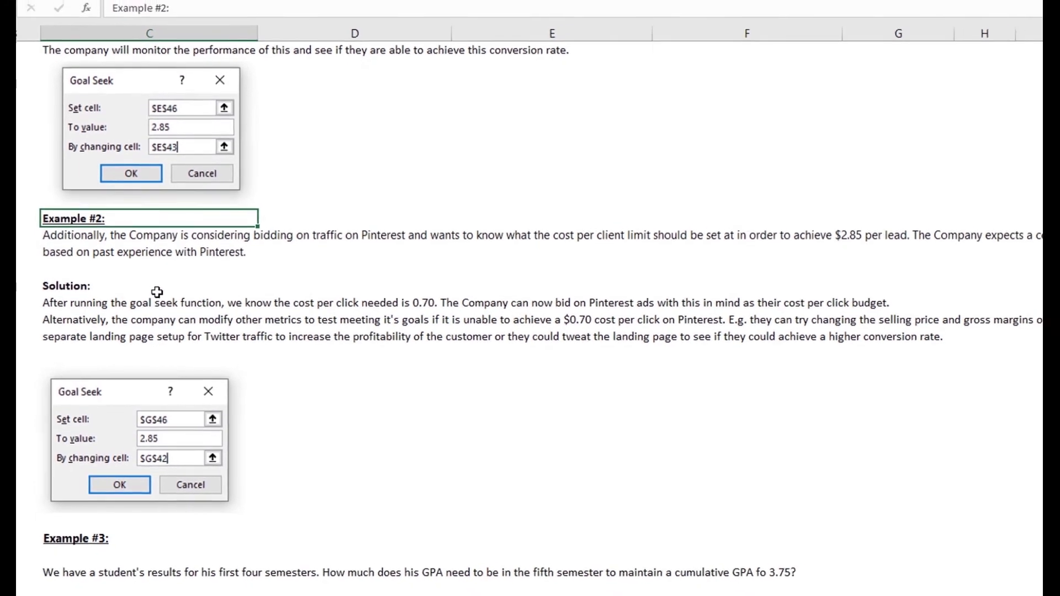
{"action": "scroll", "coordinate": [160, 287], "scroll_direction": "up", "scroll_amount": 2}
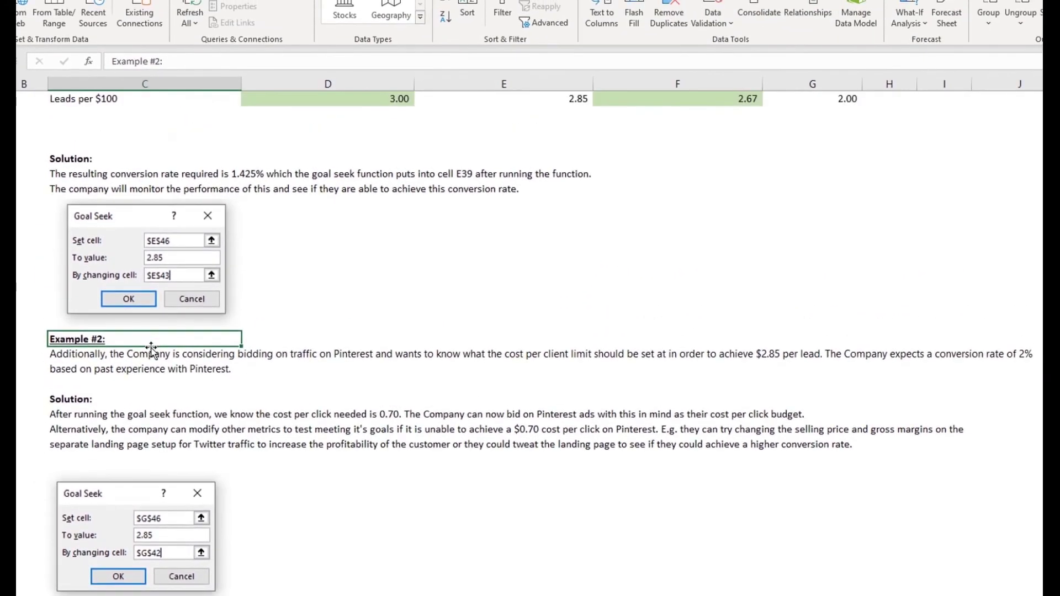
{"action": "left_click", "coordinate": [151, 351]}
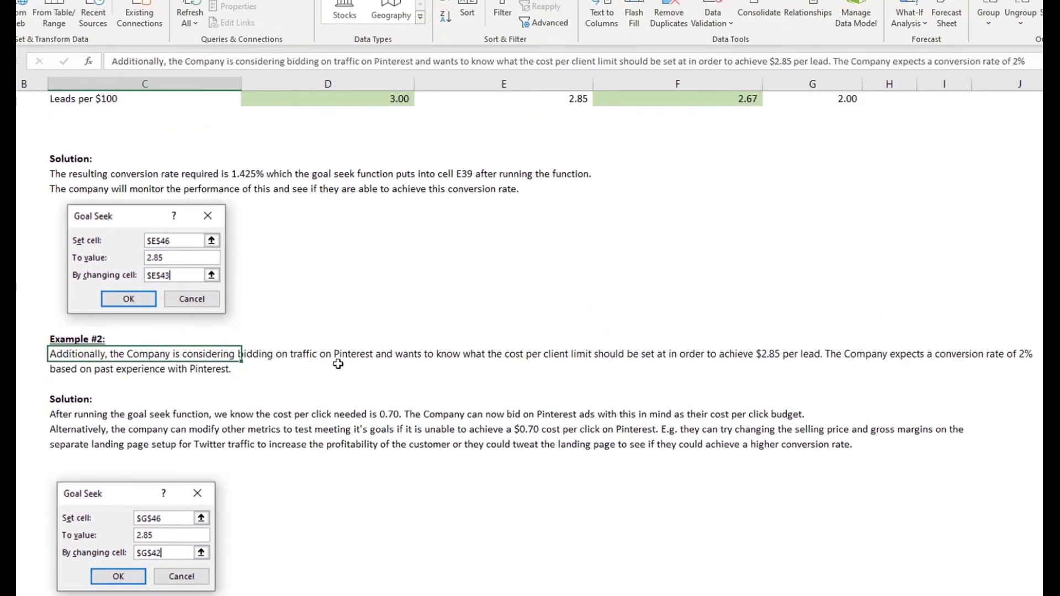
{"action": "scroll", "coordinate": [338, 362], "scroll_direction": "up", "scroll_amount": 1}
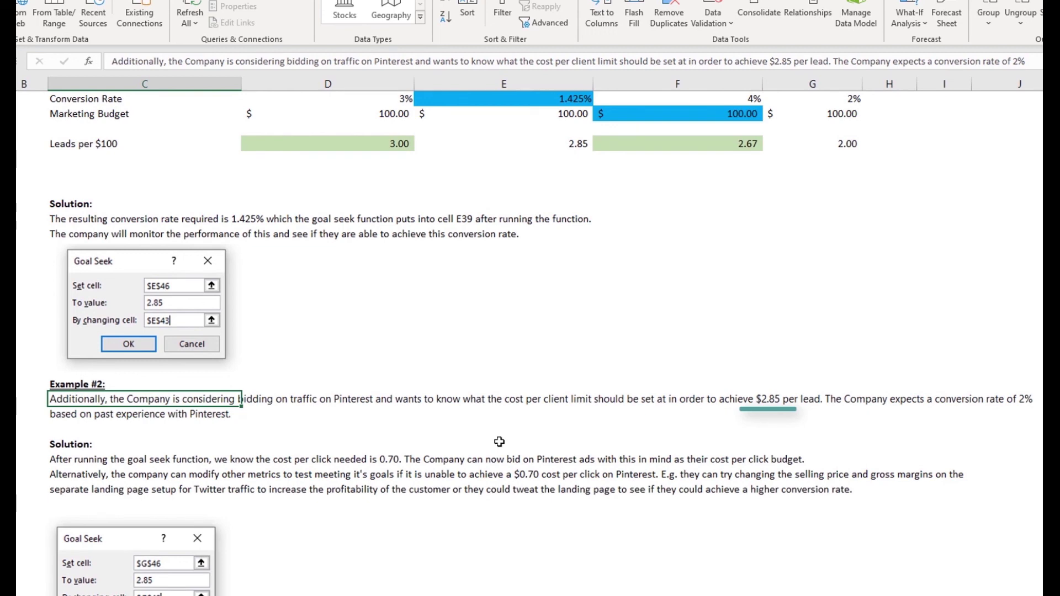
{"action": "scroll", "coordinate": [620, 439], "scroll_direction": "up", "scroll_amount": 2}
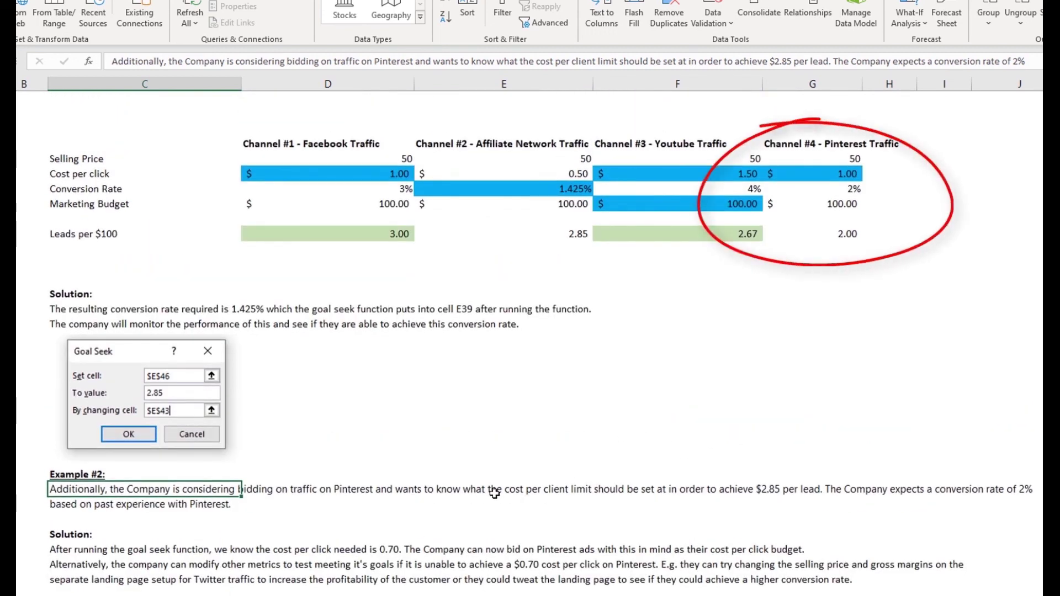
Correct the wording in Example #2's description by replacing "client" with "click" in "cost per client limit".
{"action": "double_click", "coordinate": [556, 490]}
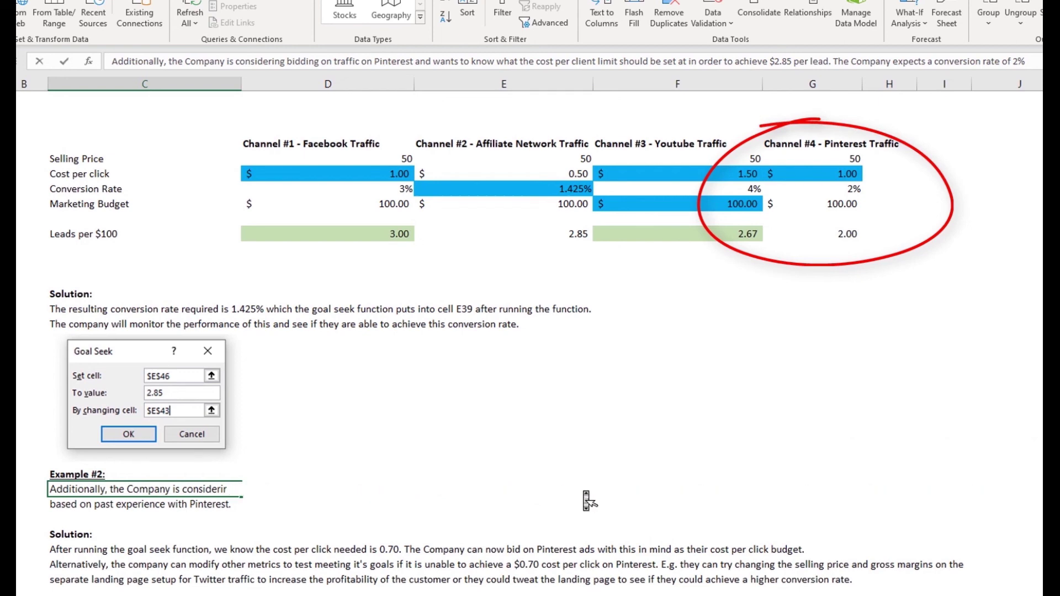
{"action": "double_click", "coordinate": [557, 490]}
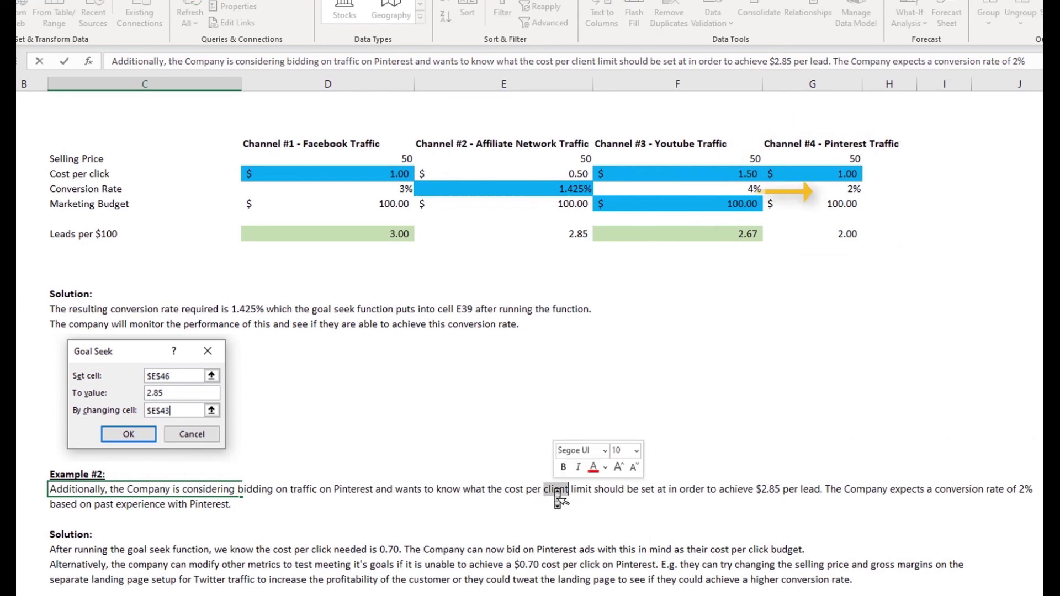
{"action": "type", "text": "click"}
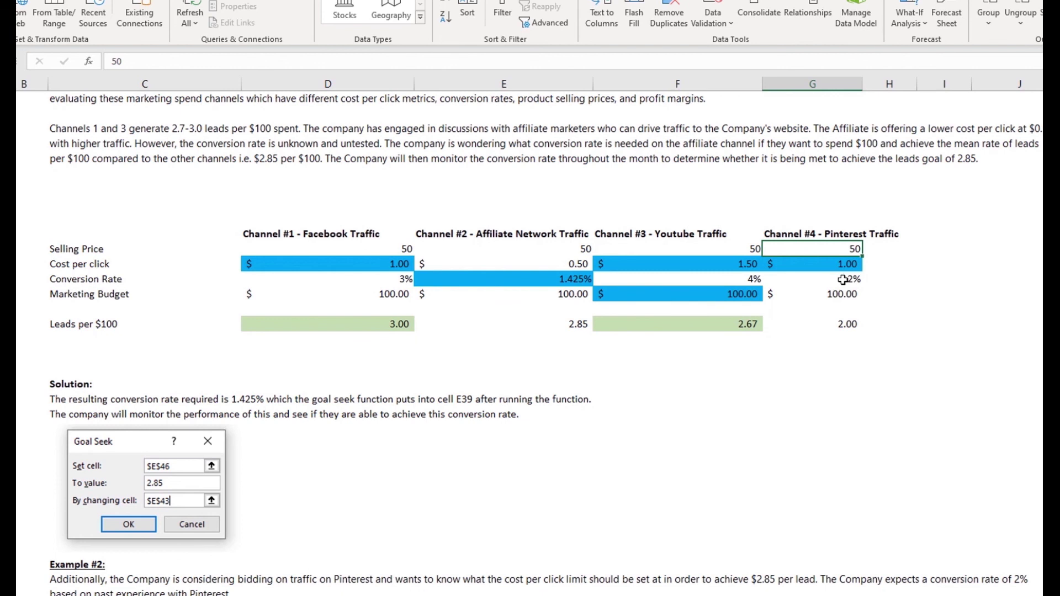
Inspect the Pinterest channel's conversion rate and Leads per $100 formula, and compare the latter with the affiliate channel's.
{"action": "left_click", "coordinate": [842, 280]}
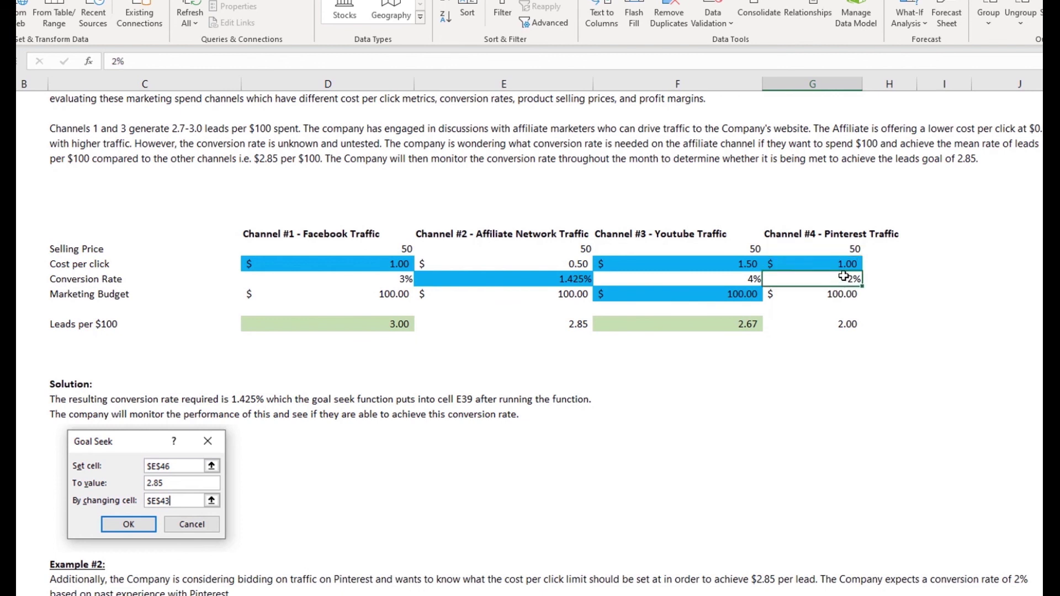
{"action": "left_click", "coordinate": [825, 322]}
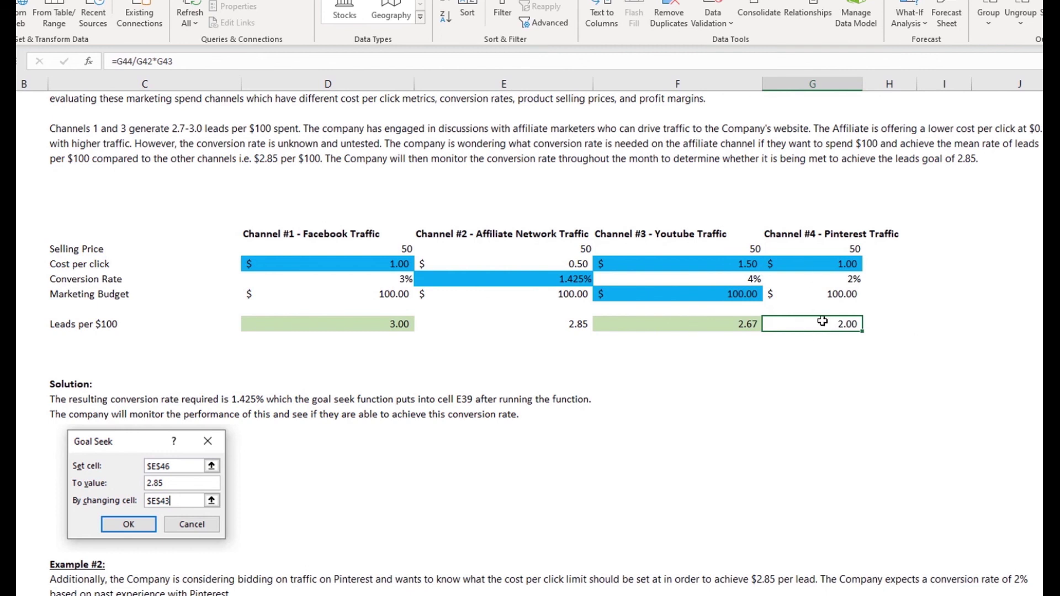
{"action": "left_click", "coordinate": [531, 329]}
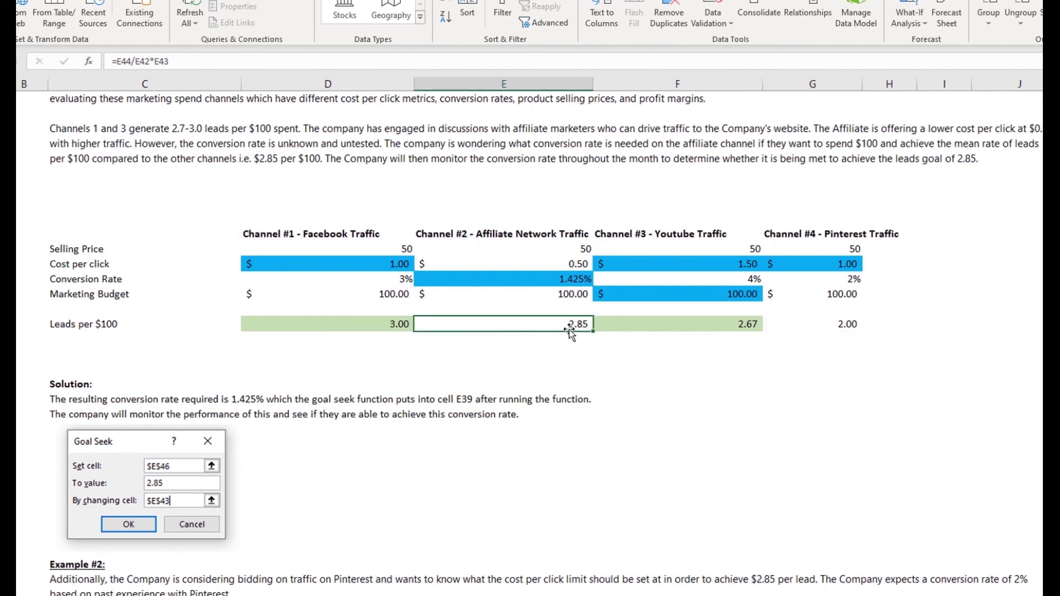
Run Goal Seek to set the Pinterest channel's Leads per $100 (G46) to 2.85 by changing its cost per click (G42), and keep the solution.
{"action": "left_click", "coordinate": [826, 319]}
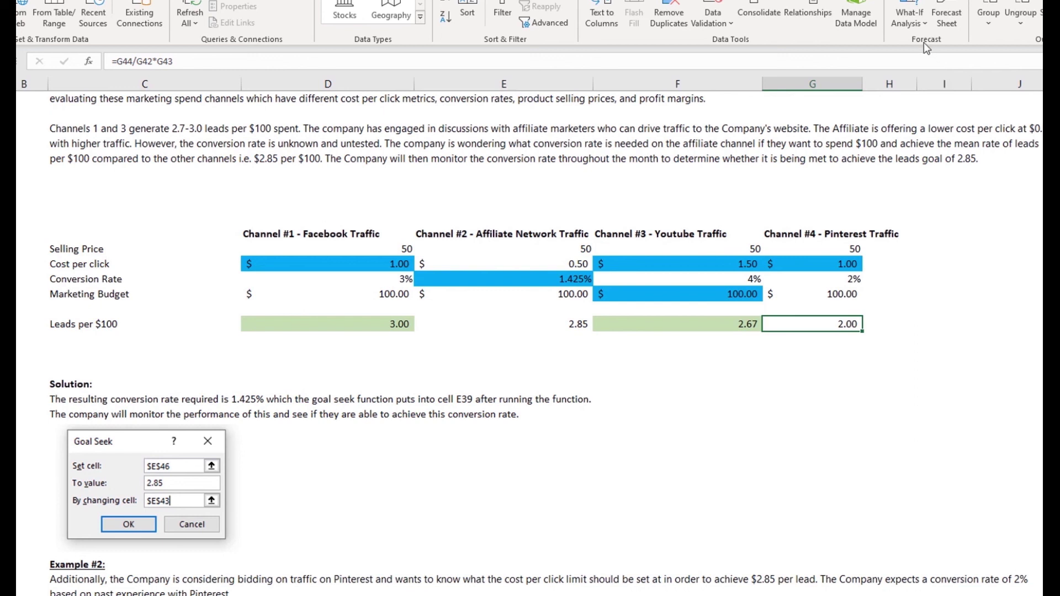
{"action": "left_click", "coordinate": [915, 24]}
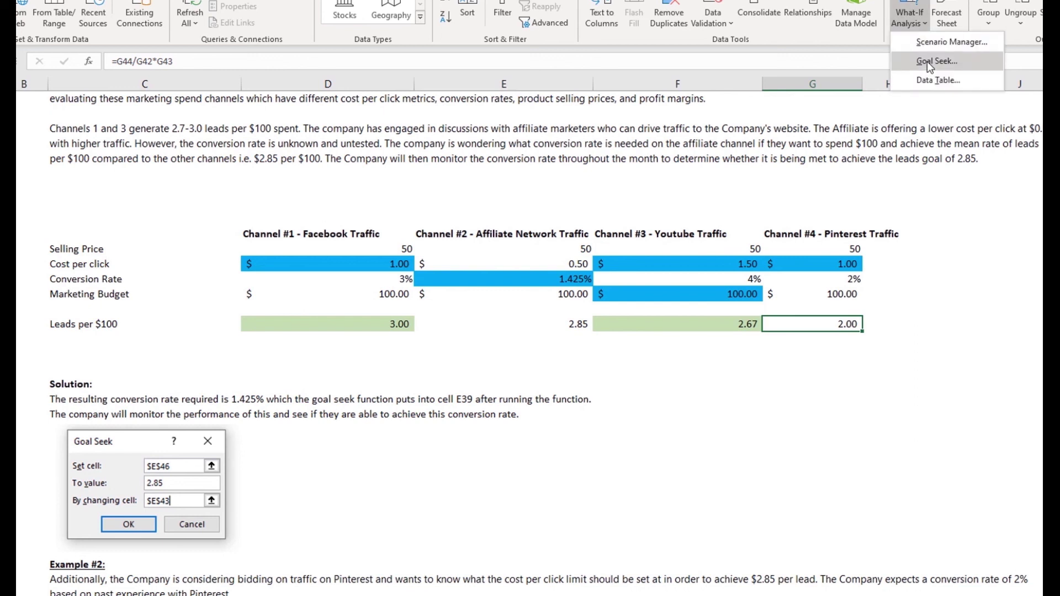
{"action": "left_click", "coordinate": [926, 62]}
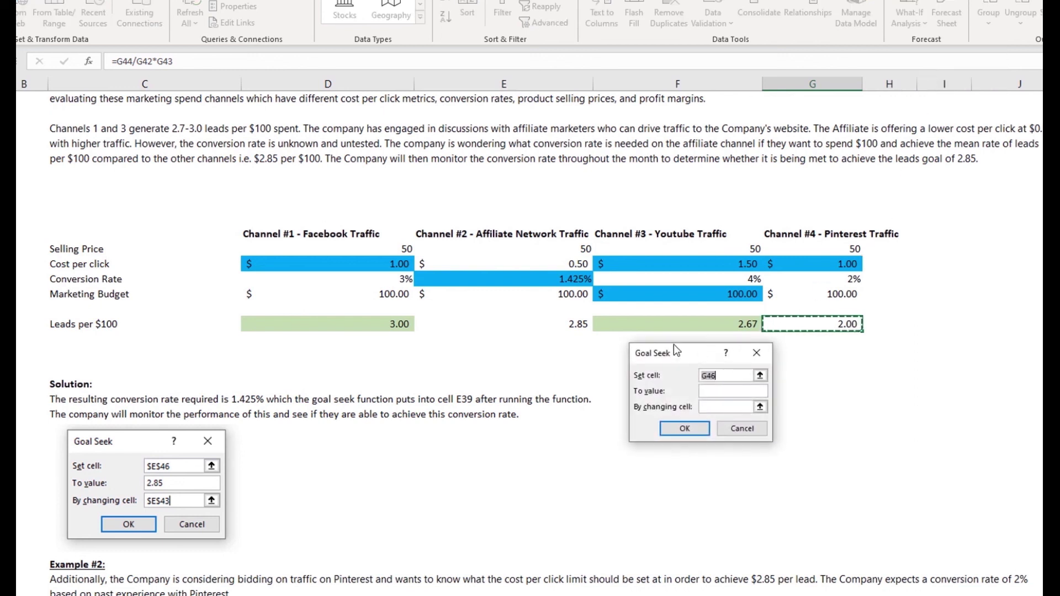
{"action": "left_click_drag", "start_coordinate": [673, 345], "coordinate": [477, 301]}
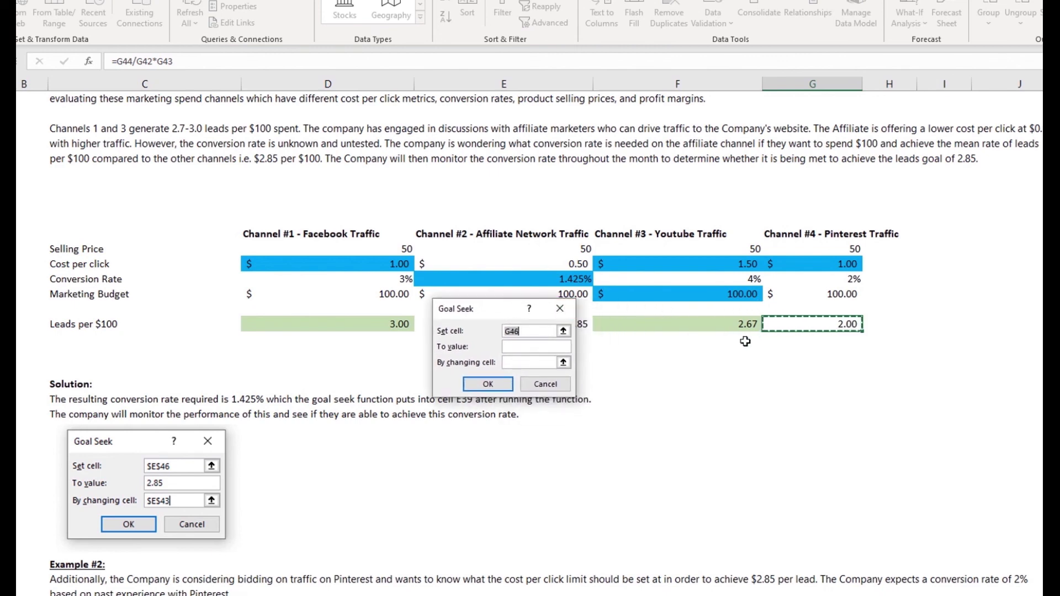
{"action": "left_click", "coordinate": [812, 325]}
{"action": "left_click", "coordinate": [549, 346]}
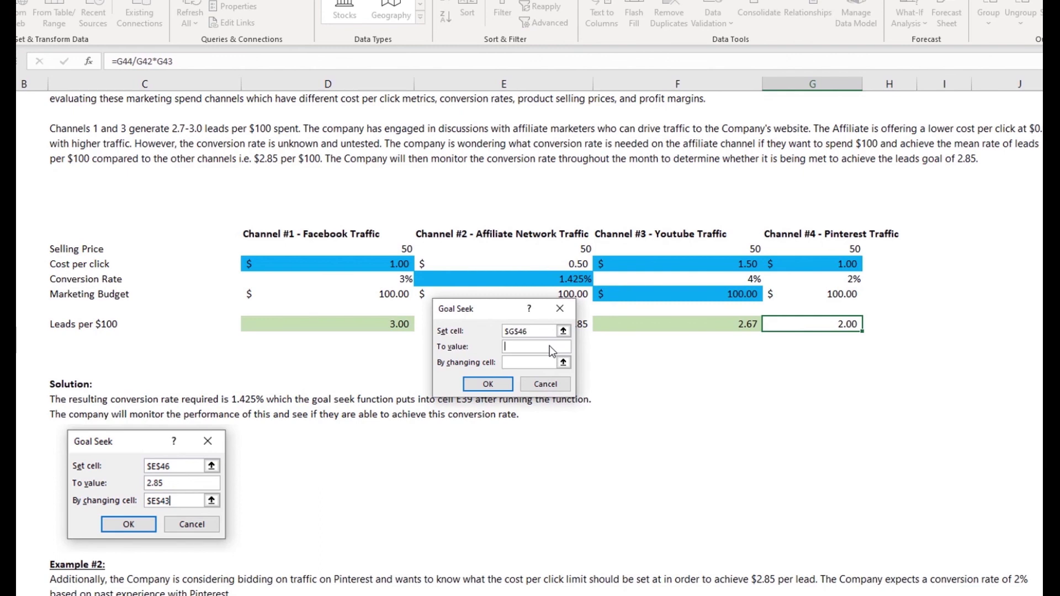
{"action": "type", "text": "2.85"}
{"action": "left_click", "coordinate": [539, 362]}
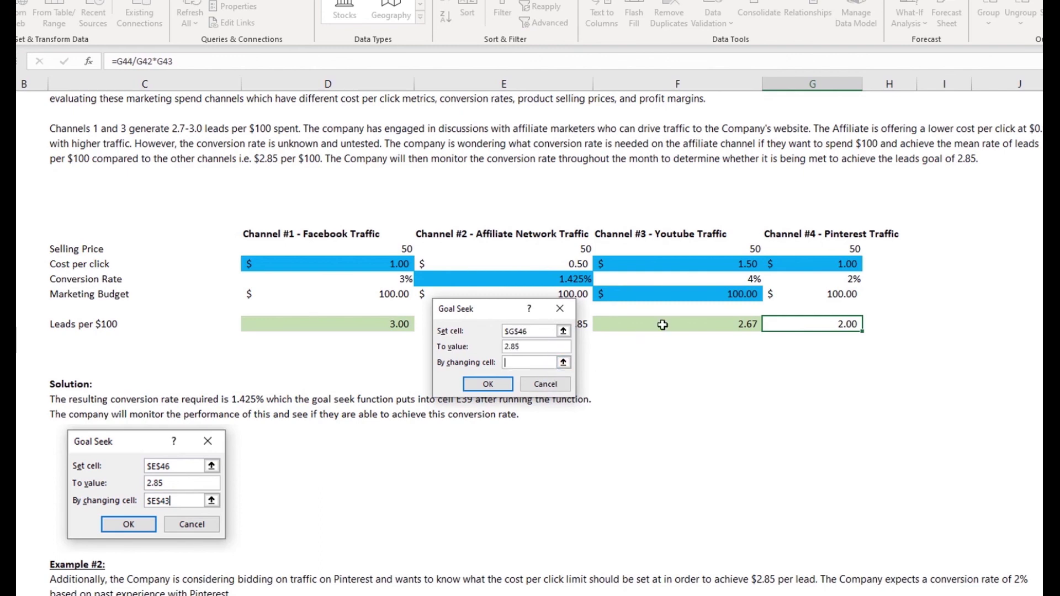
{"action": "left_click", "coordinate": [825, 264]}
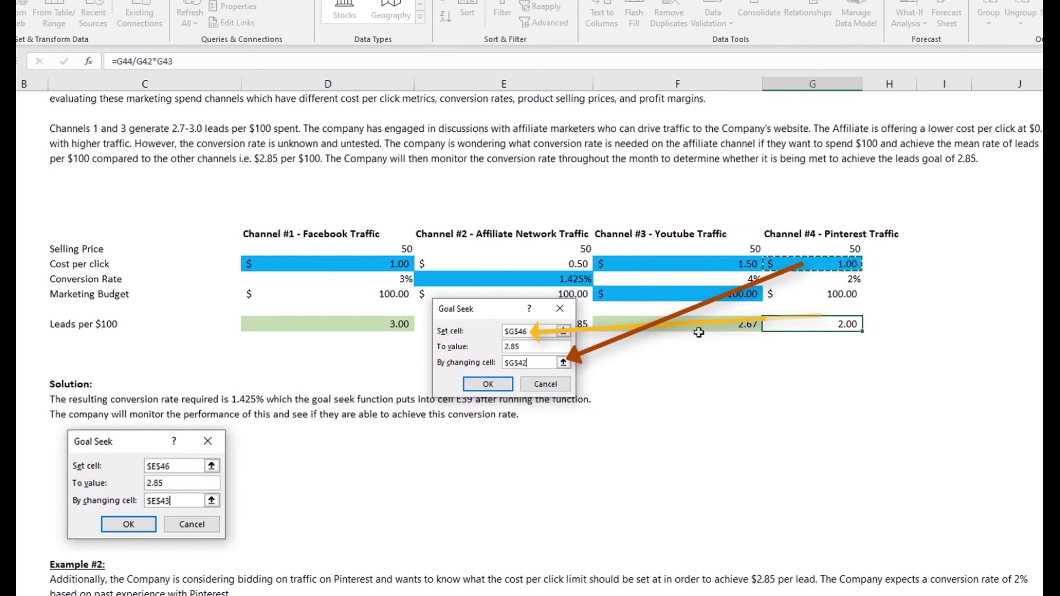
{"action": "left_click", "coordinate": [487, 384]}
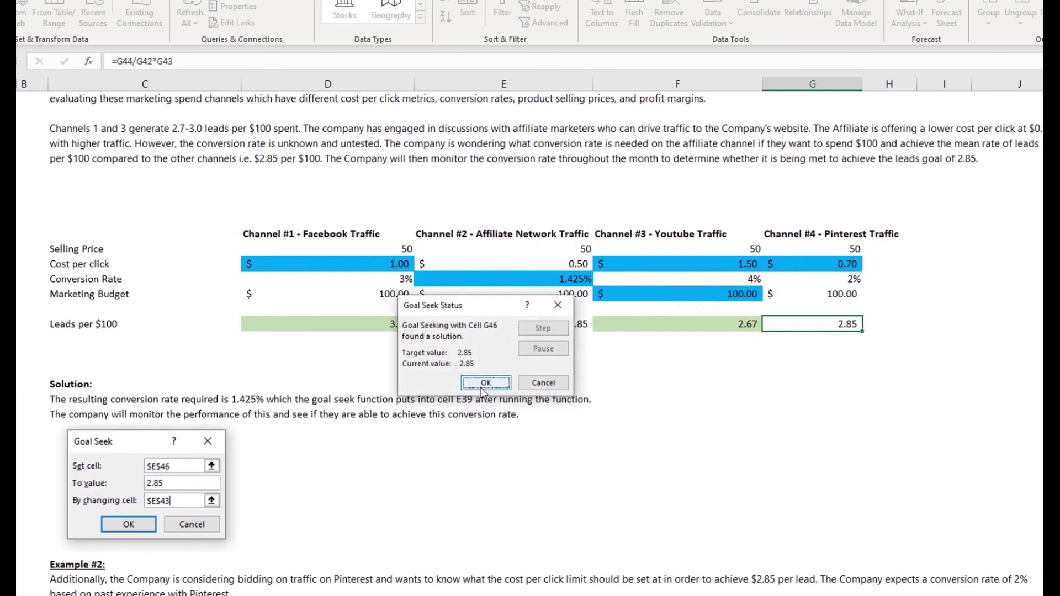
{"action": "left_click", "coordinate": [481, 385]}
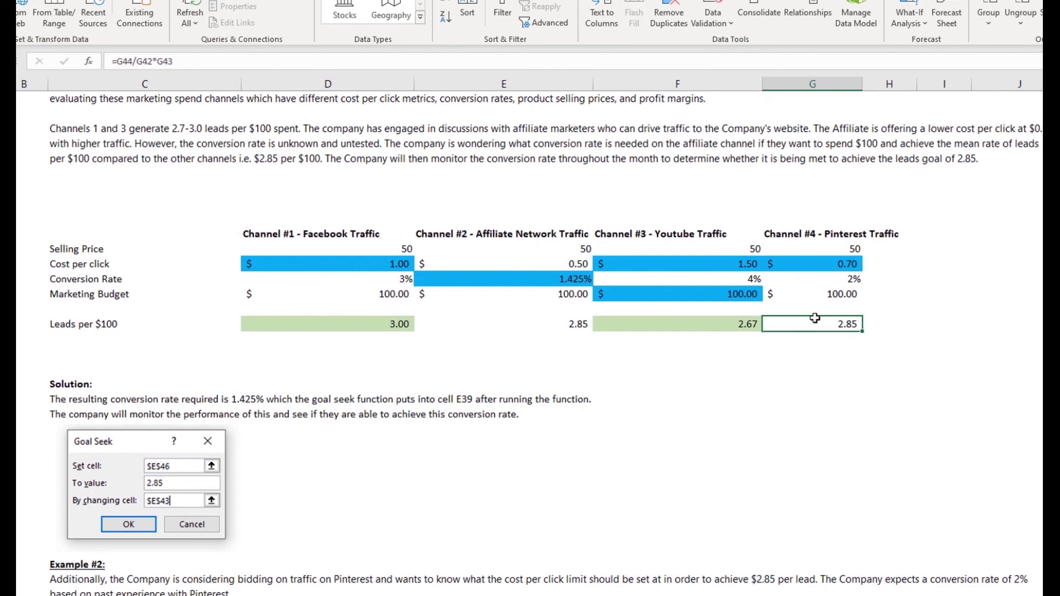
{"action": "left_click", "coordinate": [804, 263]}
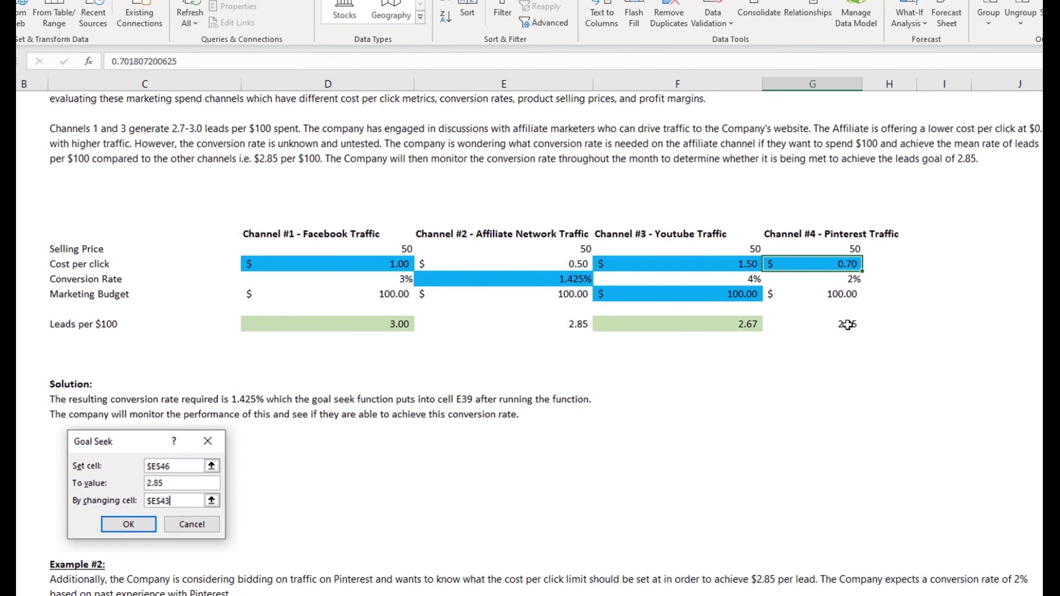
Correct the typo "fo" to "of" before 3.75 in Example #3's question about the cumulative GPA.
{"action": "scroll", "coordinate": [445, 390], "scroll_direction": "down", "scroll_amount": 4}
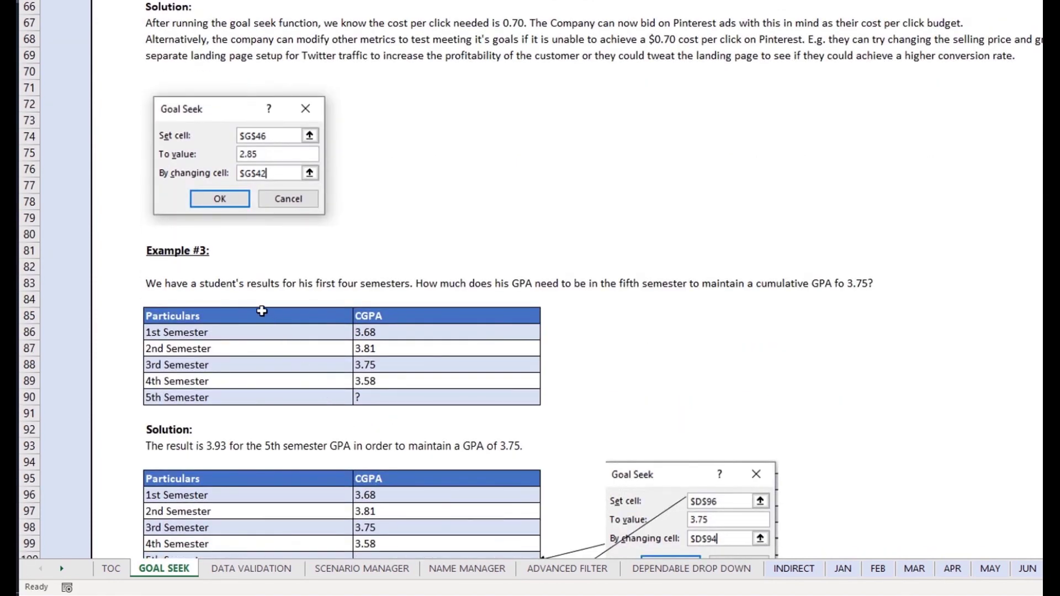
{"action": "left_click", "coordinate": [176, 279]}
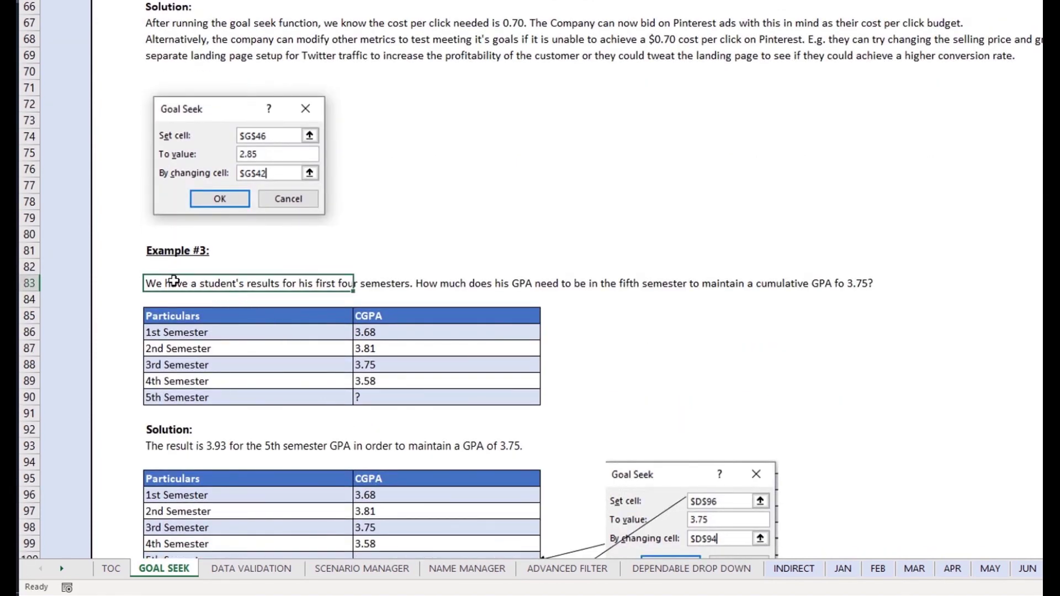
{"action": "scroll", "coordinate": [230, 393], "scroll_direction": "down", "scroll_amount": 1}
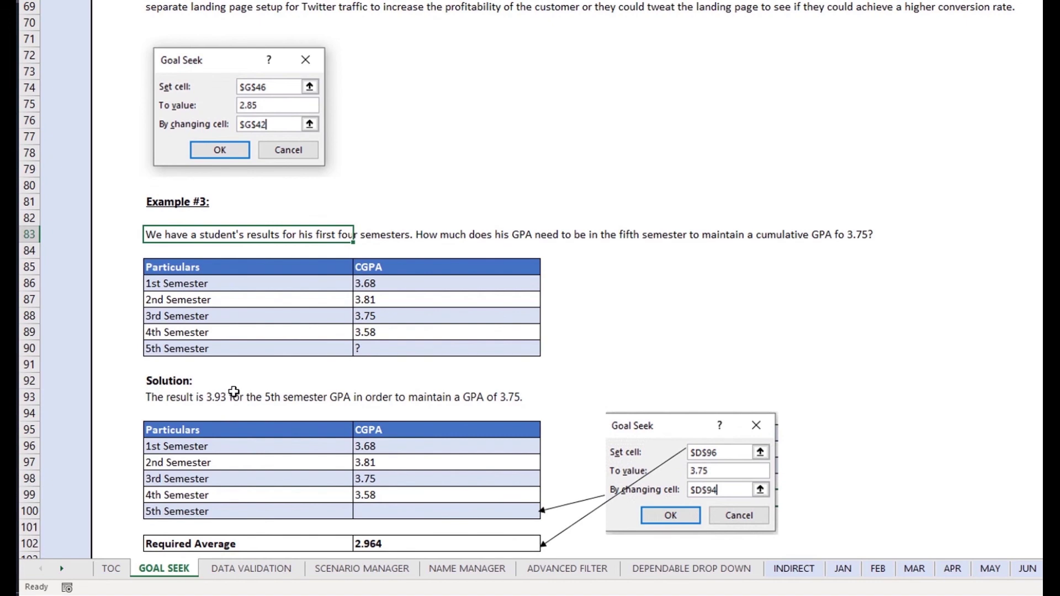
{"action": "left_click", "coordinate": [231, 394]}
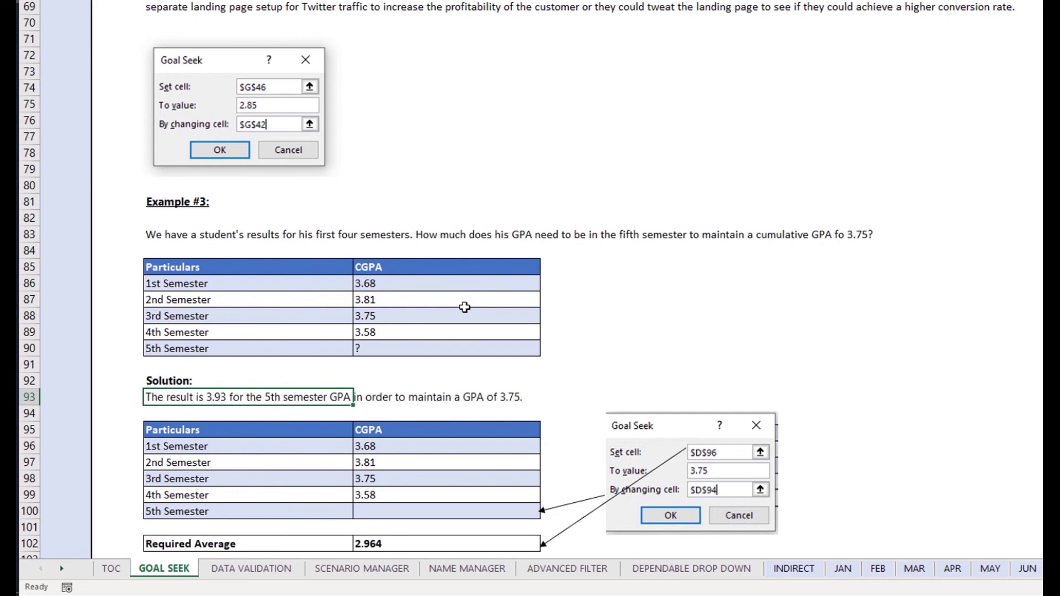
{"action": "left_click", "coordinate": [160, 238]}
{"action": "key", "text": "F2"}
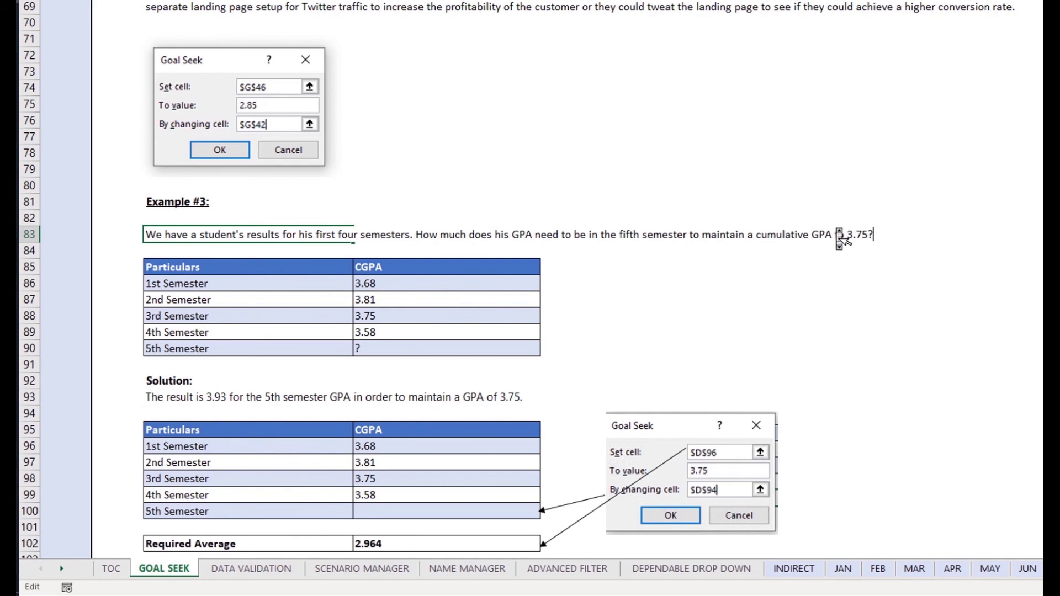
{"action": "double_click", "coordinate": [838, 237]}
{"action": "type", "text": "of"}
{"action": "left_click", "coordinate": [785, 294]}
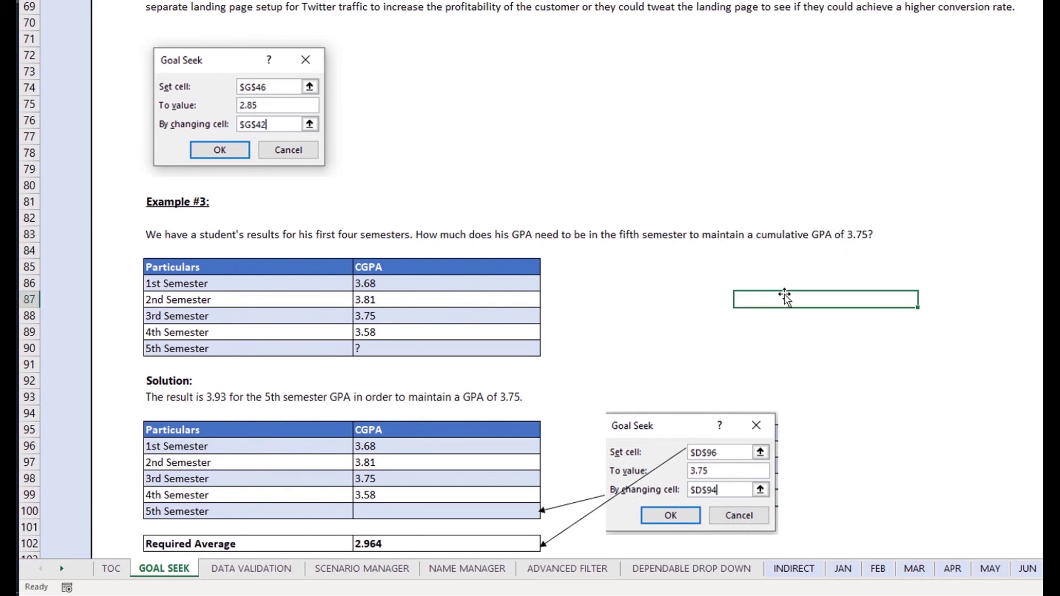
Examine the first four semesters' GPAs individually and as a selected range, and locate the unknown 5th-semester cell in Example #3's table.
{"action": "left_click", "coordinate": [422, 282]}
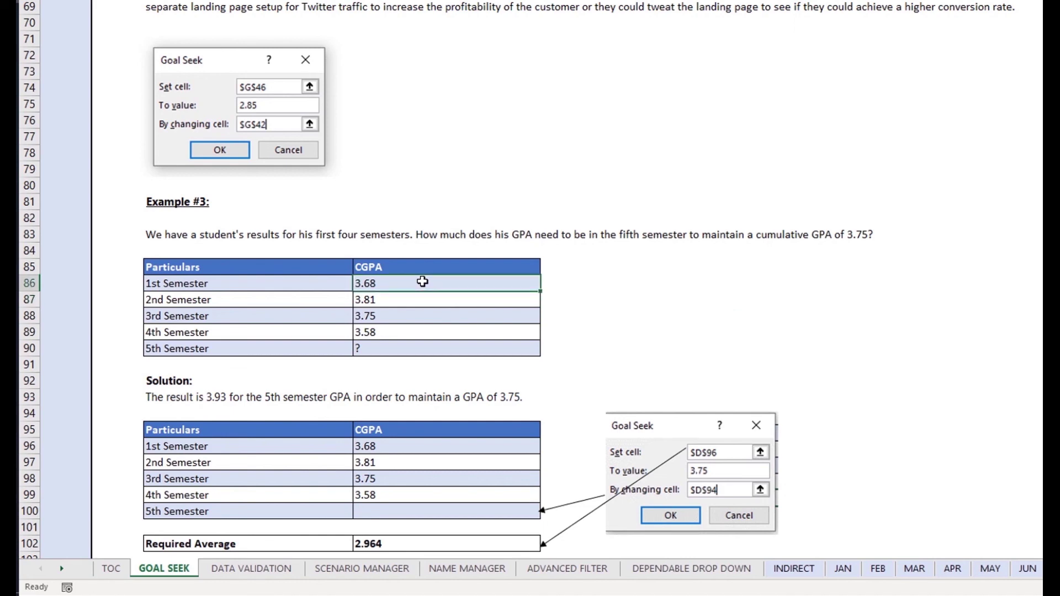
{"action": "key", "text": "Down"}
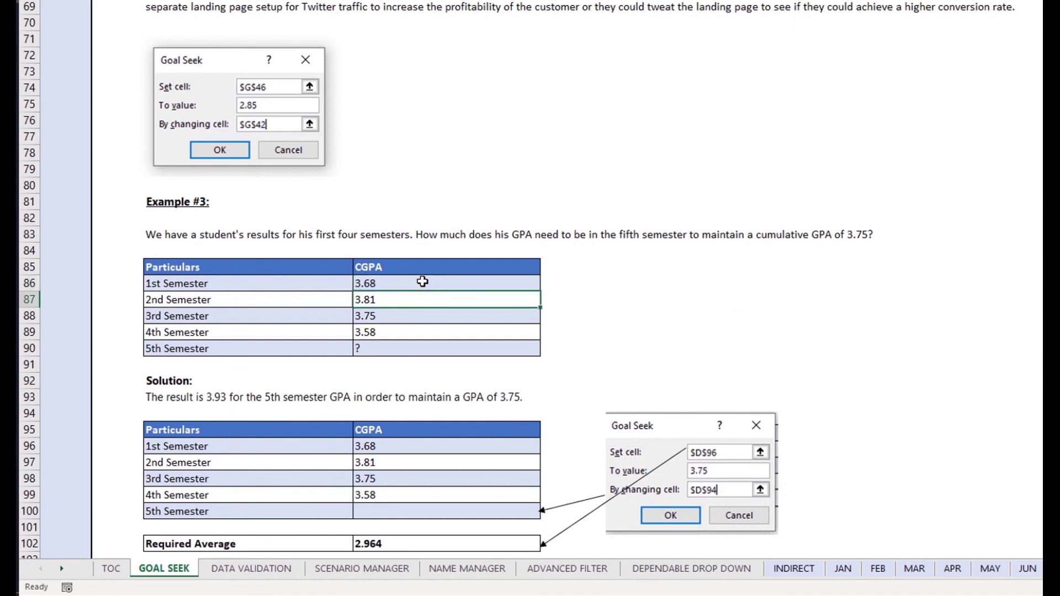
{"action": "key", "text": "Down"}
{"action": "key", "text": "Down"}
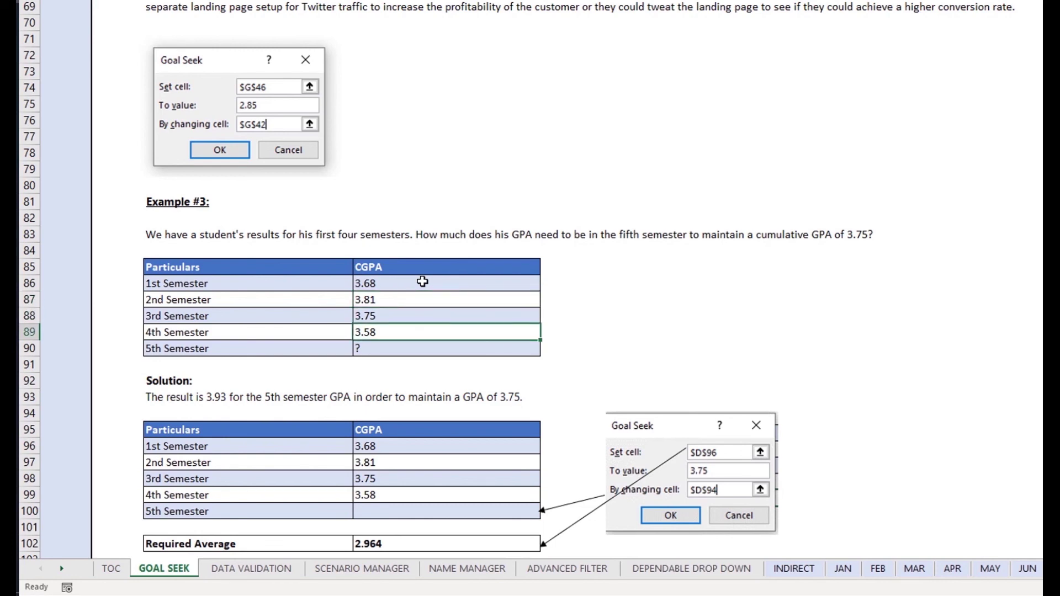
{"action": "key", "text": "Up"}
{"action": "key", "text": "Up"}
{"action": "key", "text": "Up"}
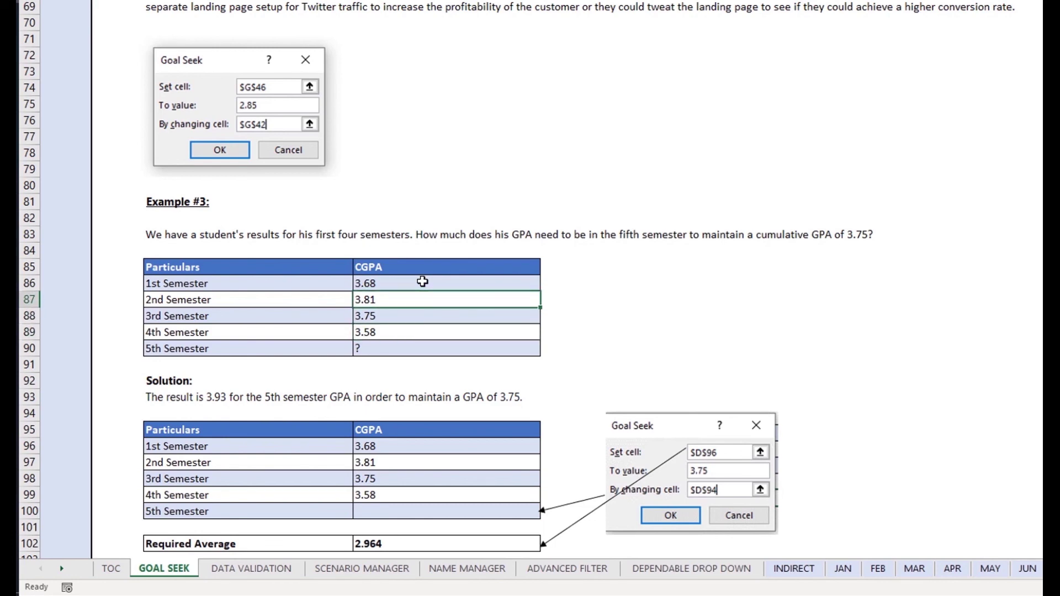
{"action": "key", "text": "shift+Down"}
{"action": "key", "text": "shift+Down"}
{"action": "key", "text": "shift+Down"}
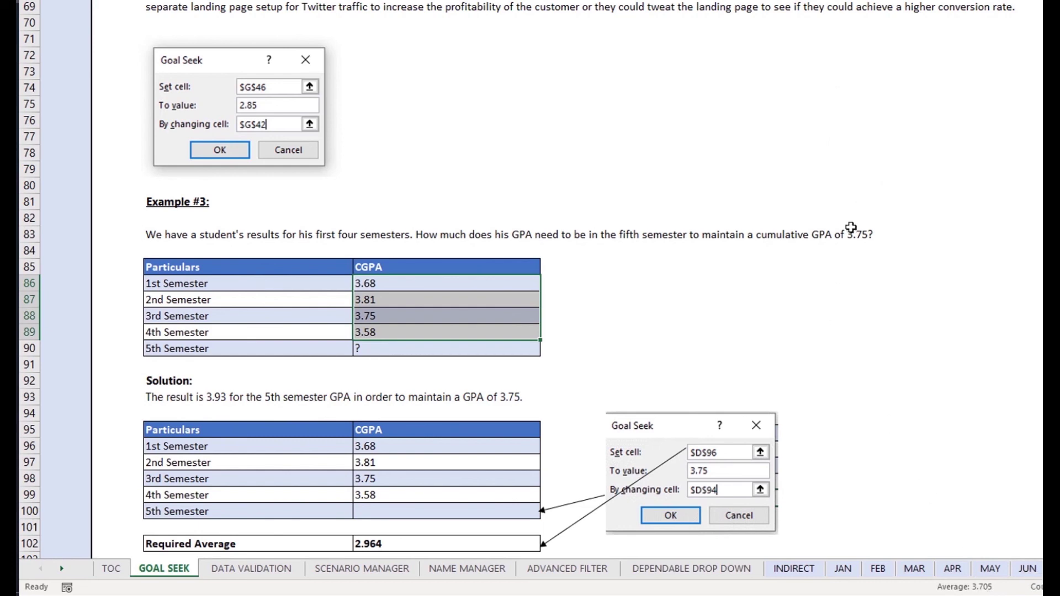
{"action": "left_click", "coordinate": [379, 346]}
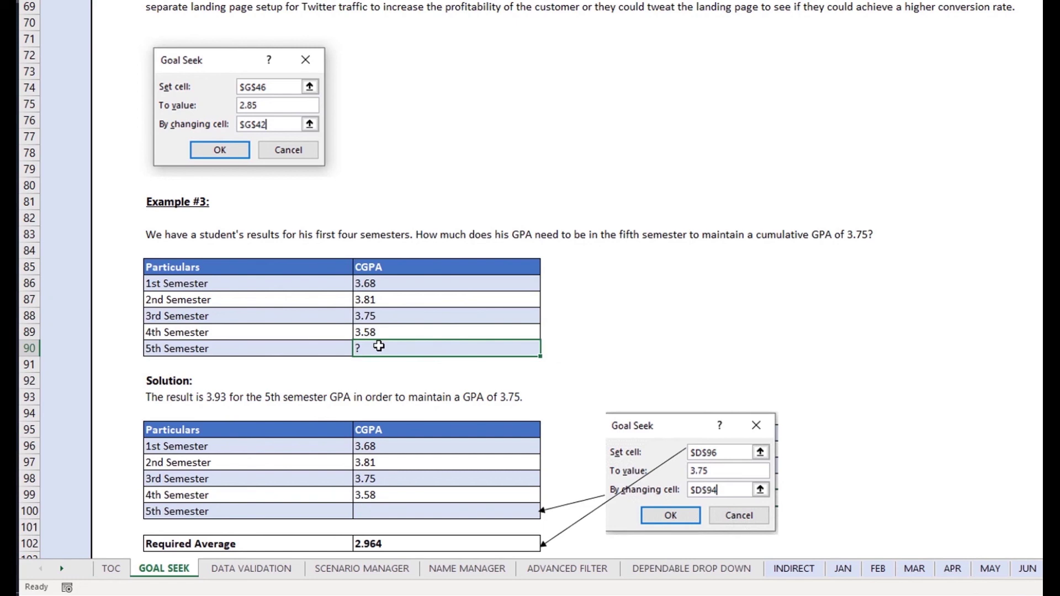
Clear the question mark from the 5th Semester cell (D90), and inspect the Required Average formula in D102 along with the semester GPAs it sums.
{"action": "key", "text": "Delete"}
{"action": "left_click", "coordinate": [367, 541]}
{"action": "scroll", "coordinate": [508, 495], "scroll_direction": "down", "scroll_amount": 1}
{"action": "key", "text": "F2"}
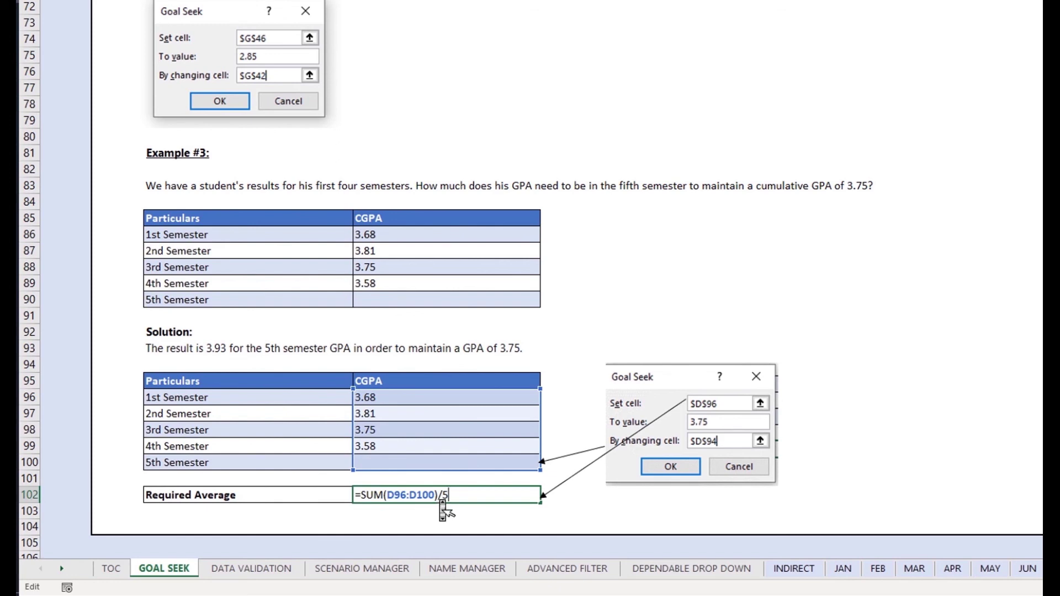
{"action": "left_click", "coordinate": [390, 399]}
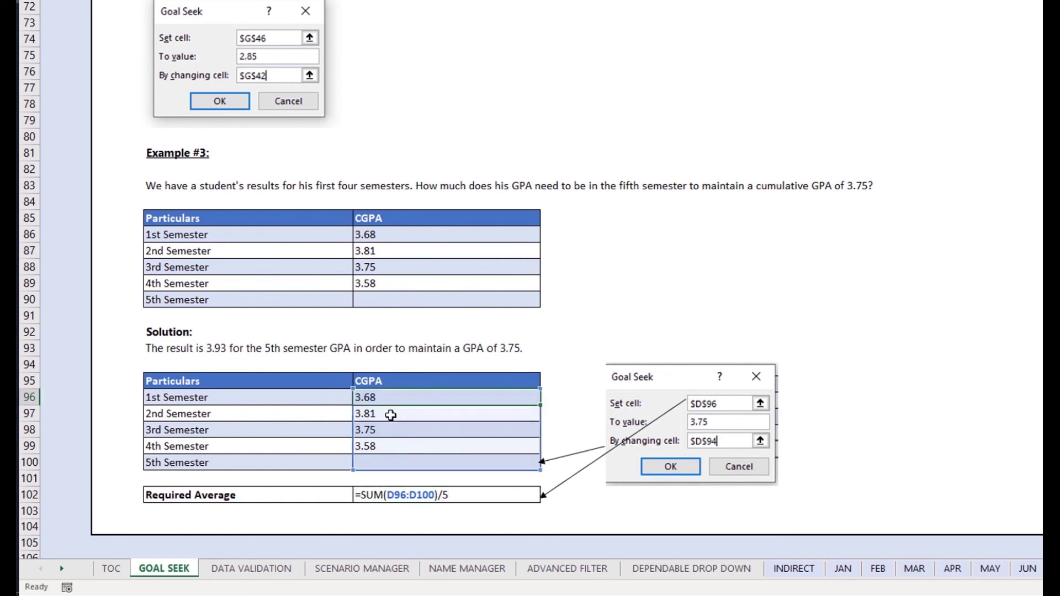
{"action": "left_click_drag", "start_coordinate": [391, 415], "coordinate": [411, 464]}
{"action": "double_click", "coordinate": [448, 496]}
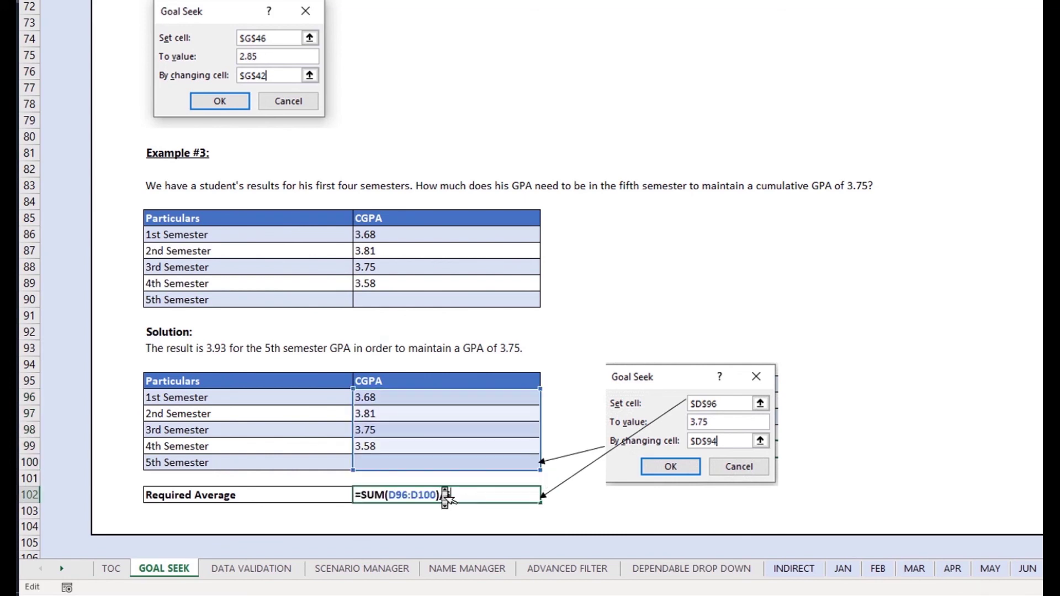
{"action": "key", "text": "Escape"}
Run Goal Seek to set the Required Average (D102) to 3.75 by changing the 5th Semester GPA (D100), and keep the solution.
{"action": "left_click", "coordinate": [1039, 79]}
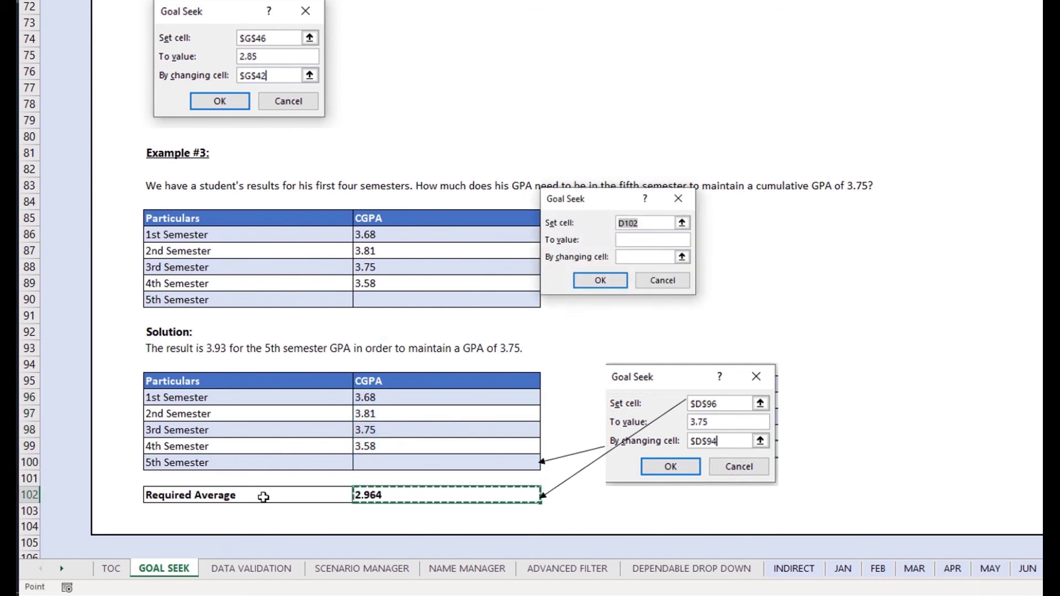
{"action": "left_click", "coordinate": [647, 241]}
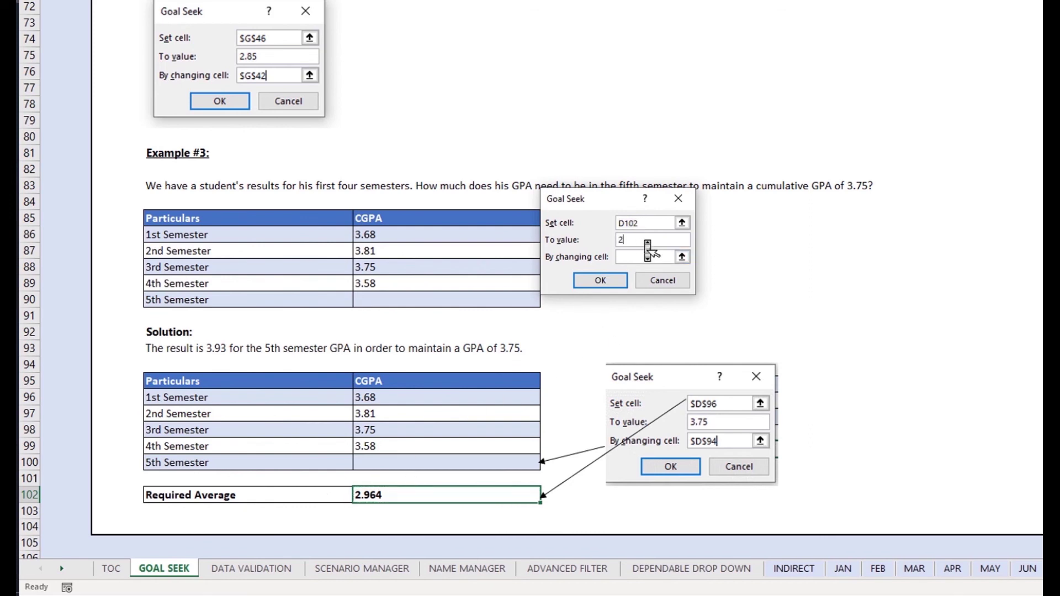
{"action": "type", "text": ".75"}
{"action": "type", "text": "3"}
{"action": "left_click_drag", "start_coordinate": [606, 210], "coordinate": [663, 246]}
{"action": "left_click", "coordinate": [686, 290]}
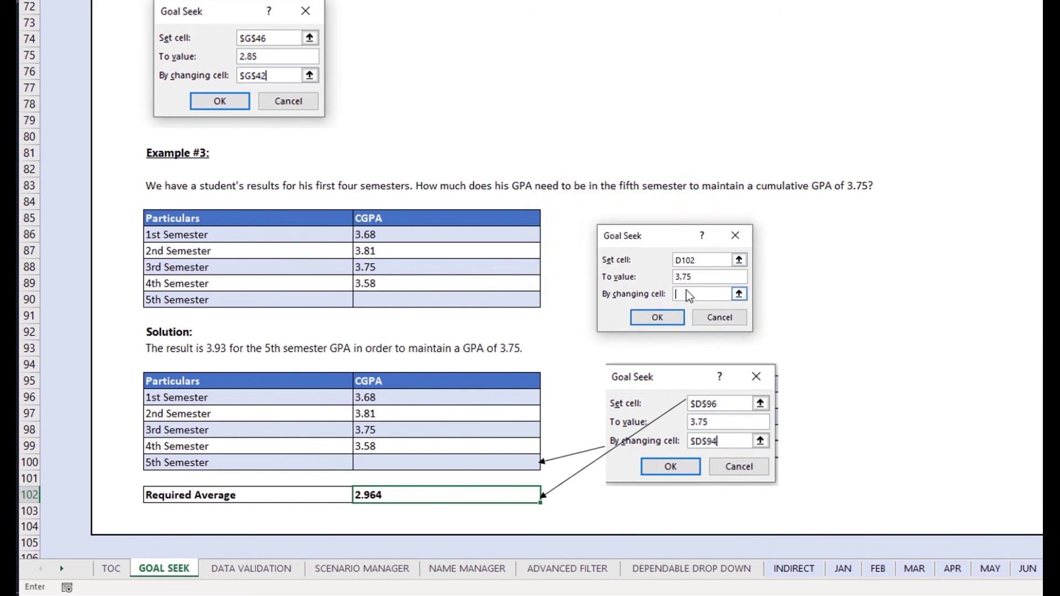
{"action": "left_click", "coordinate": [385, 459]}
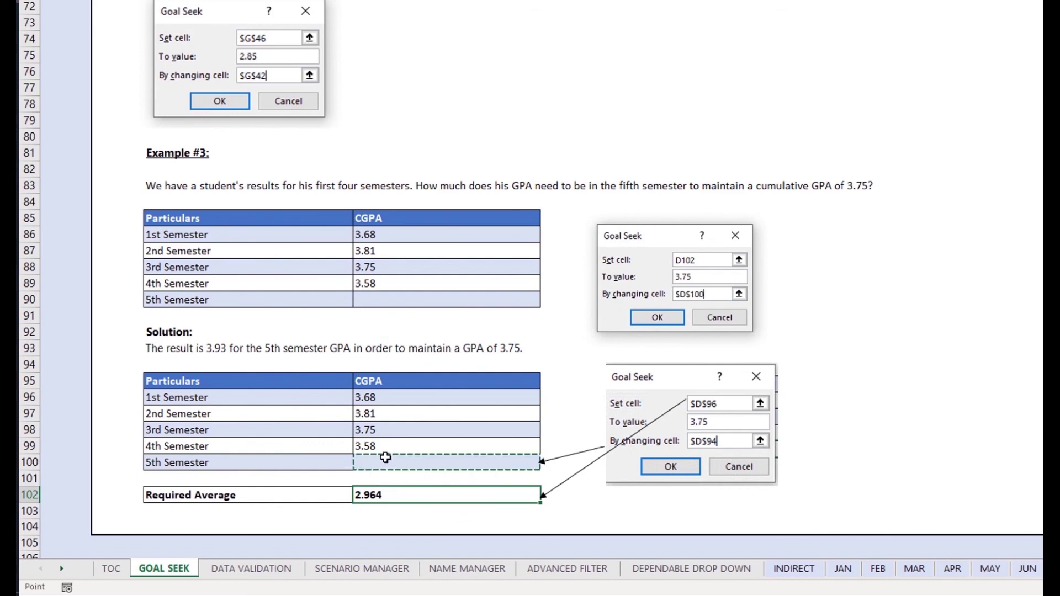
{"action": "left_click", "coordinate": [659, 319]}
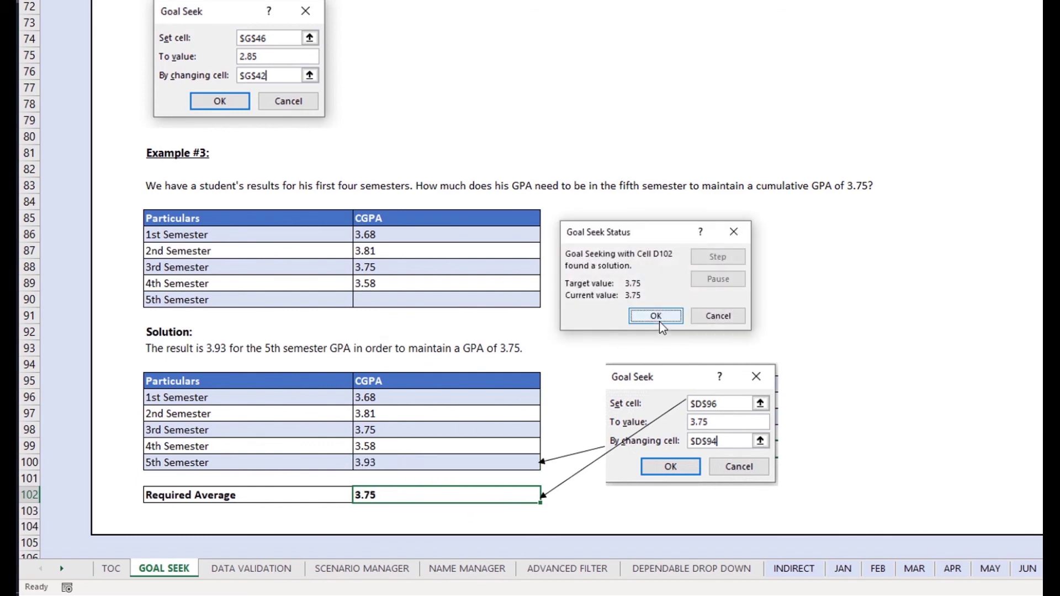
{"action": "left_click", "coordinate": [657, 317]}
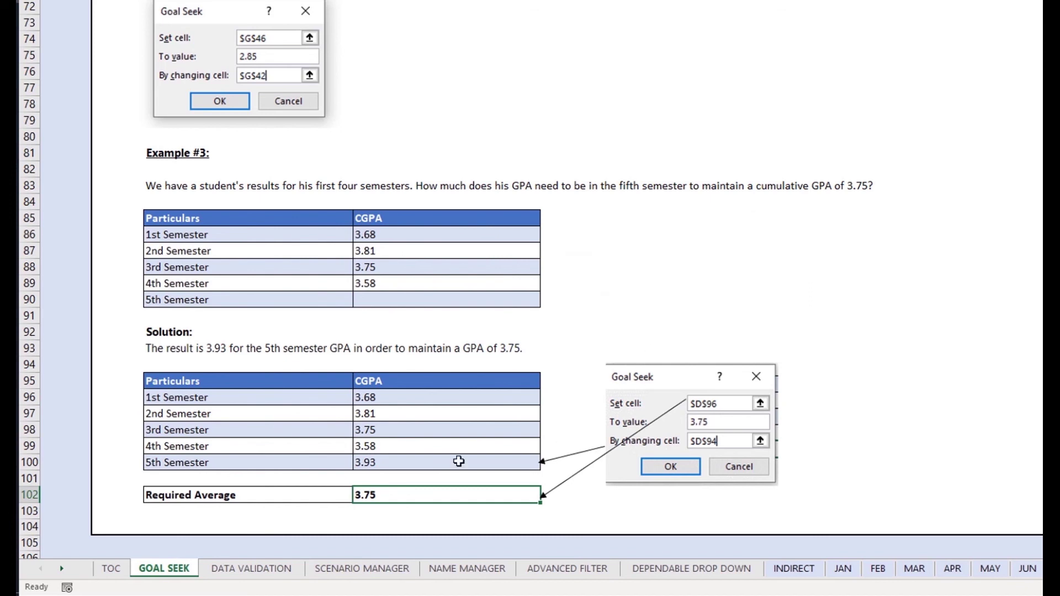
Review the solved 5th Semester GPA and the Required Average formula with the range it references, leaving the formula unedited.
{"action": "left_click", "coordinate": [439, 464]}
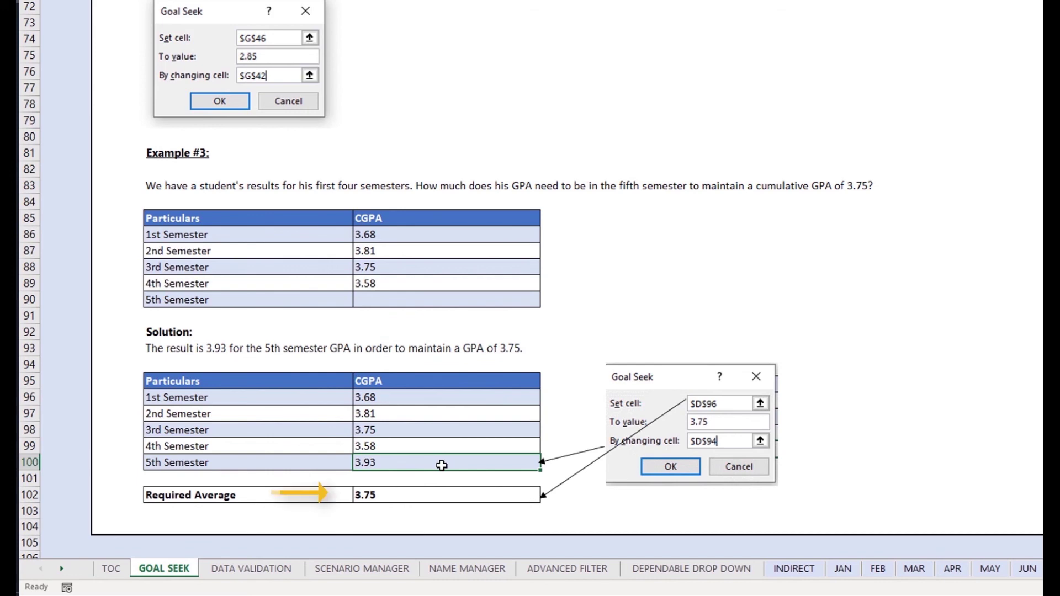
{"action": "left_click", "coordinate": [368, 494]}
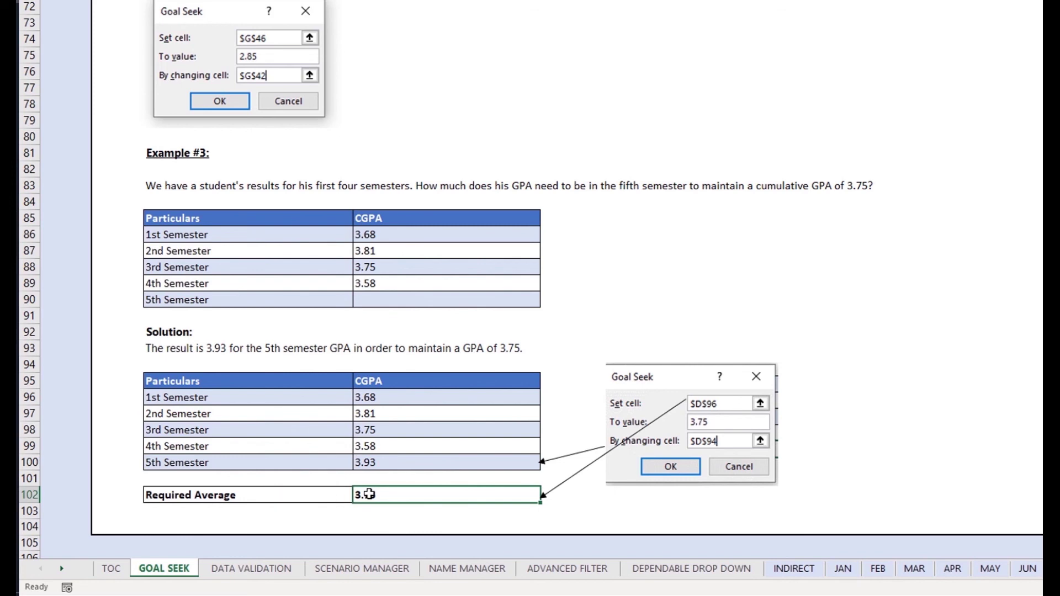
{"action": "double_click", "coordinate": [417, 493]}
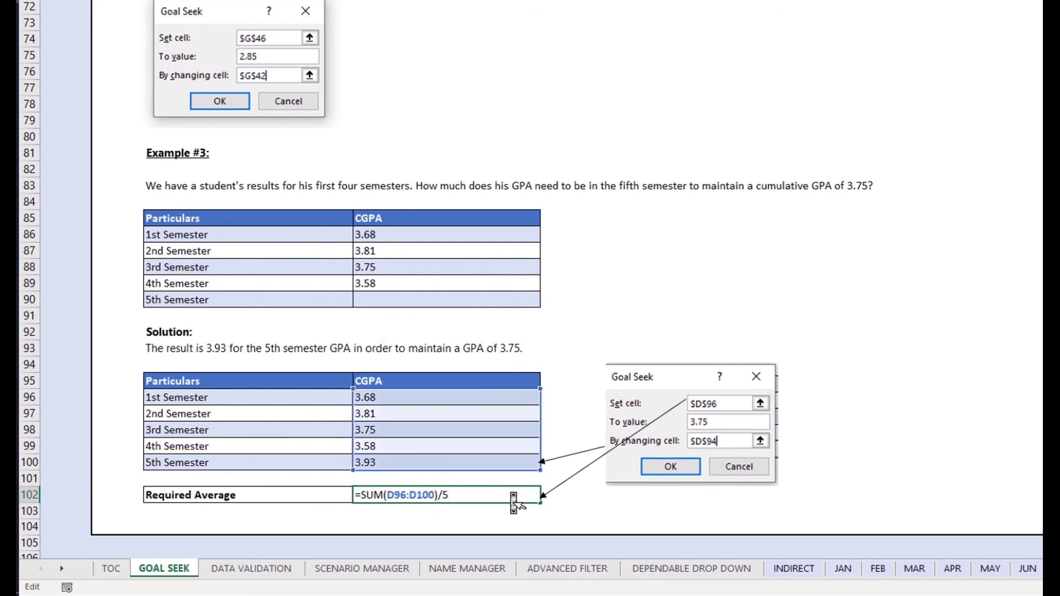
{"action": "key", "text": "Escape"}
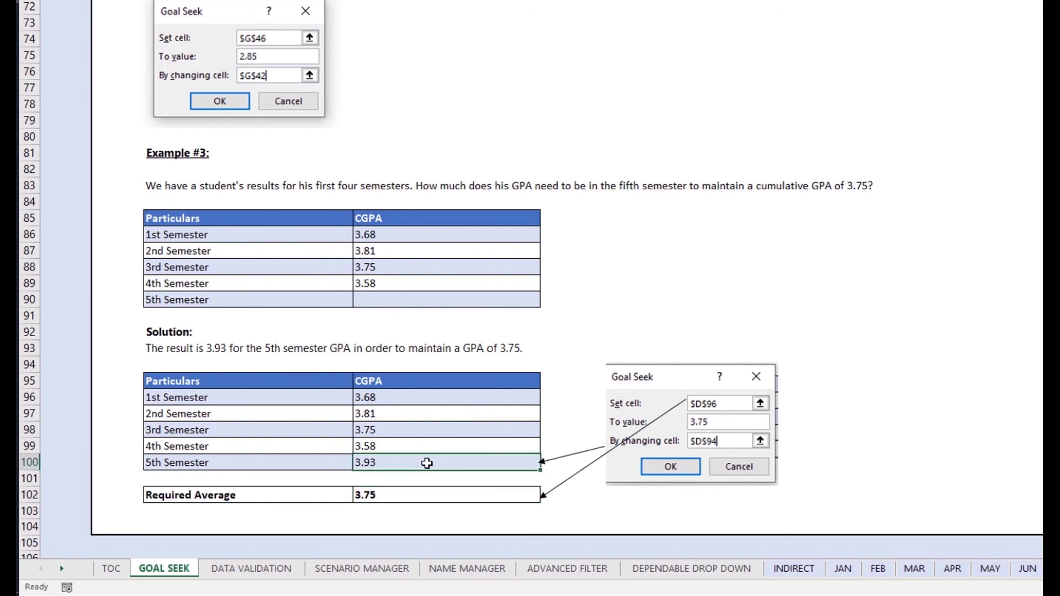
{"action": "double_click", "coordinate": [426, 495]}
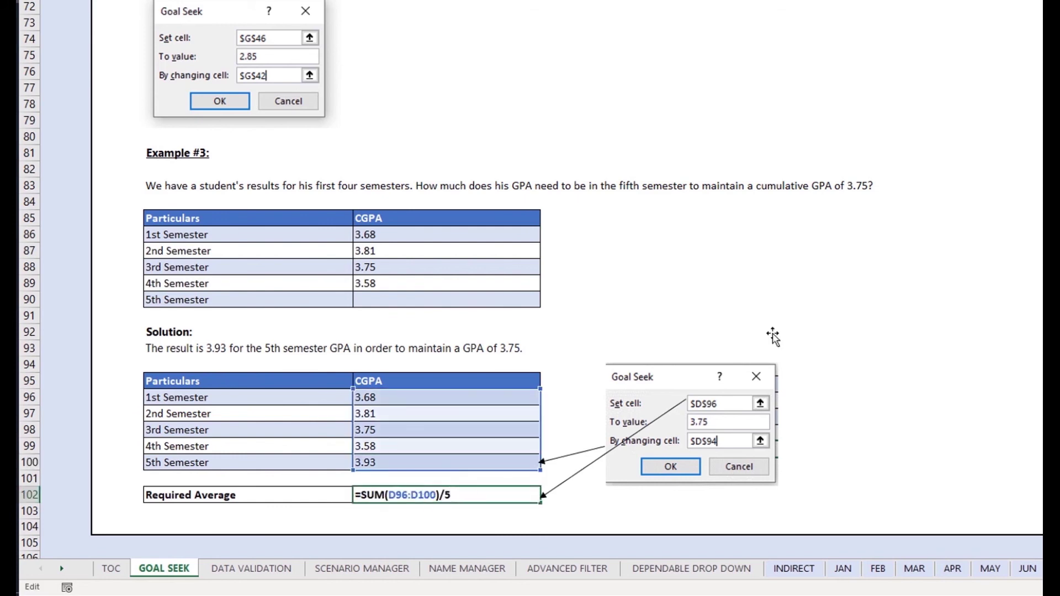
{"action": "key", "text": "Escape"}
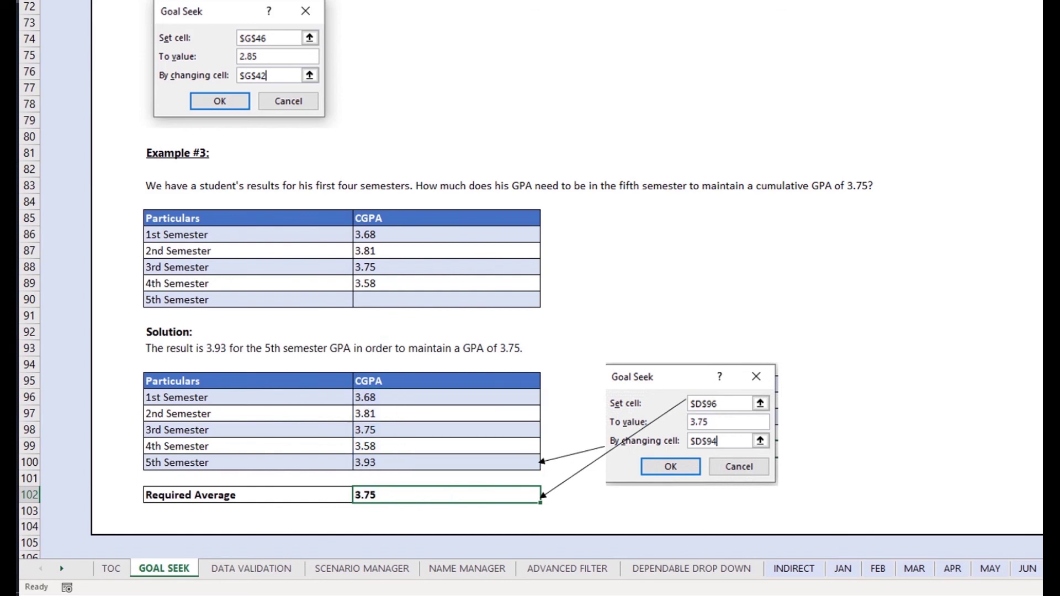